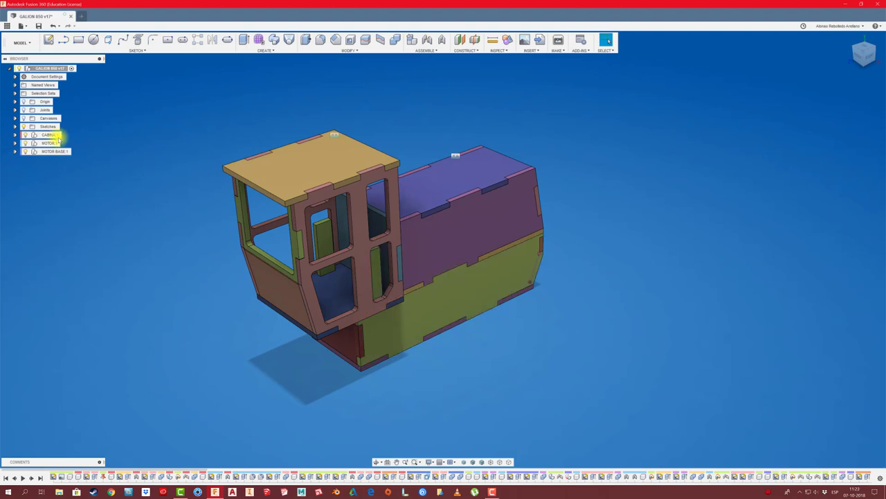
Show the Galion grader blueprint canvas and view the model from the right side
left_click(25, 118)
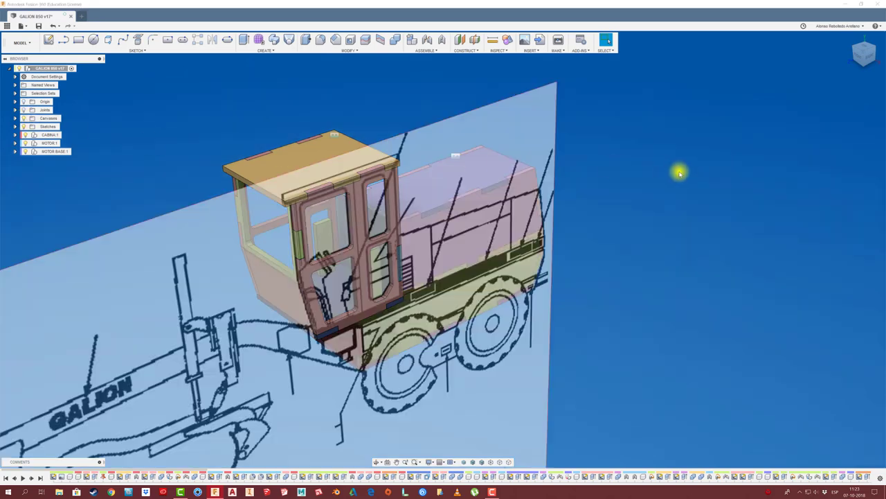
left_click(868, 58)
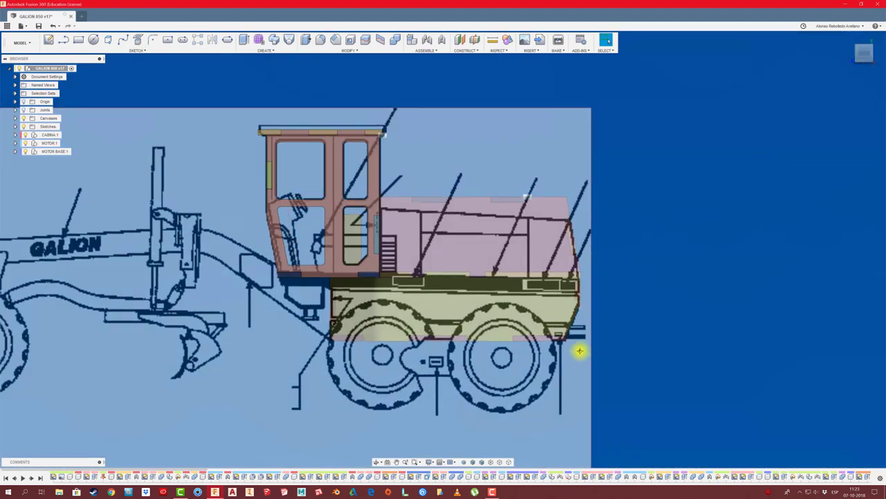
scroll(487, 277, "up", 2)
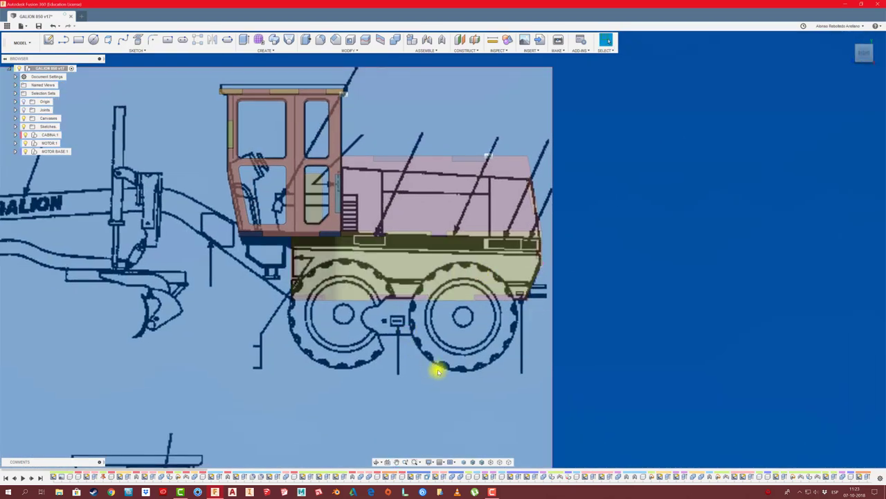
Add a new component named RUEDA under the root grader assembly
right_click(47, 69)
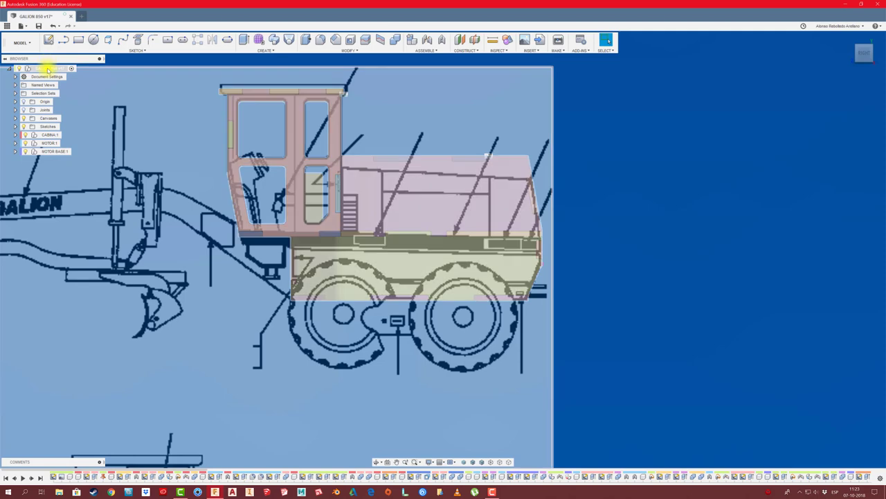
left_click(73, 74)
type("RUEDA")
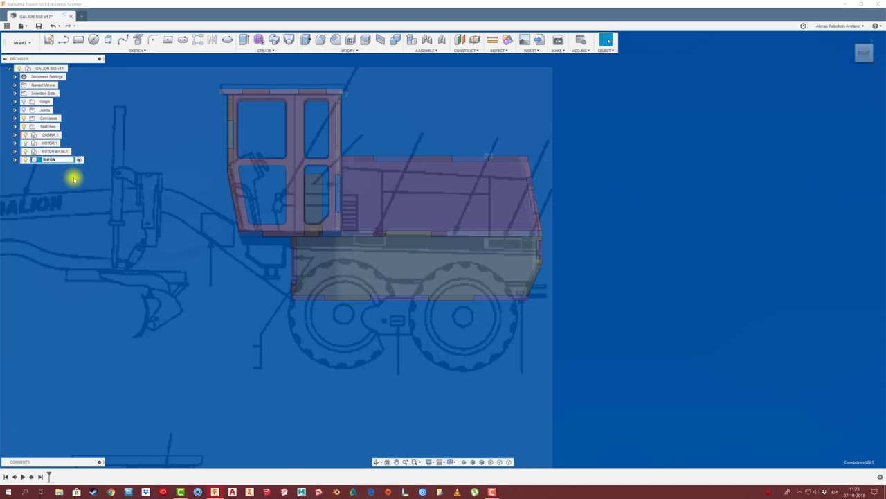
key("Return")
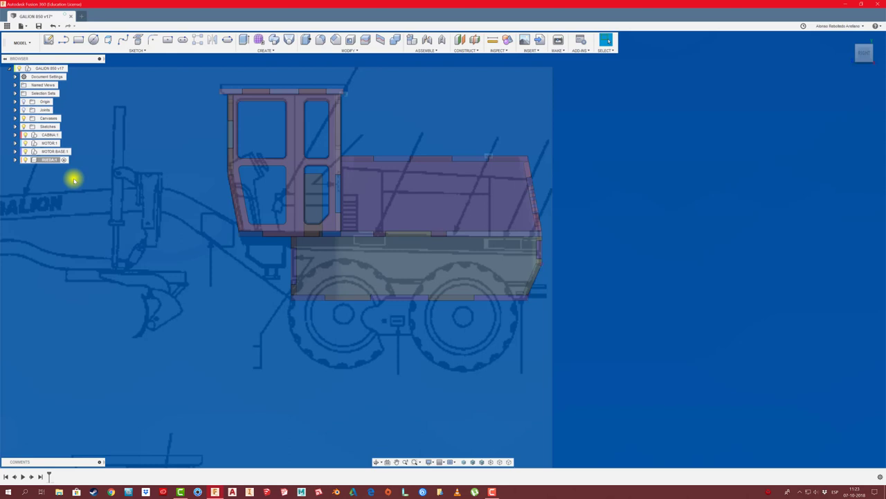
scroll(74, 180, "down", 2)
middle_click_drag(120, 218, 253, 204)
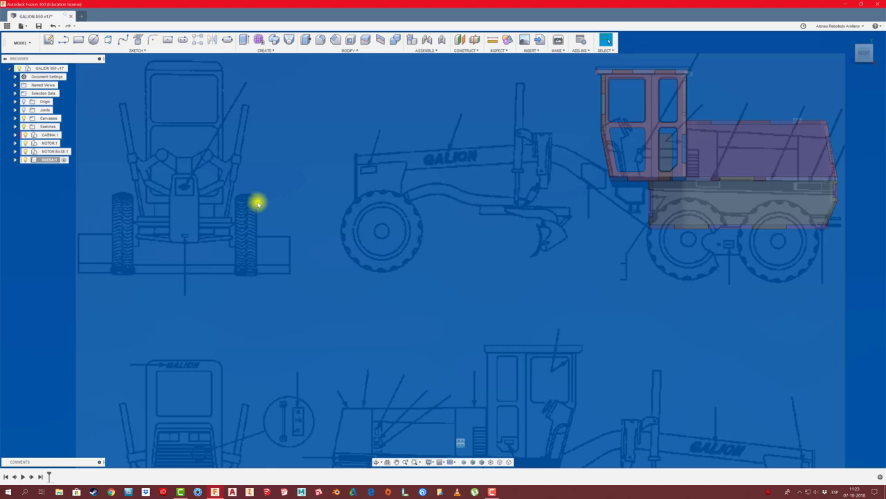
scroll(311, 204, "down", 1)
scroll(312, 200, "down", 1)
middle_click_drag(316, 212, 314, 205)
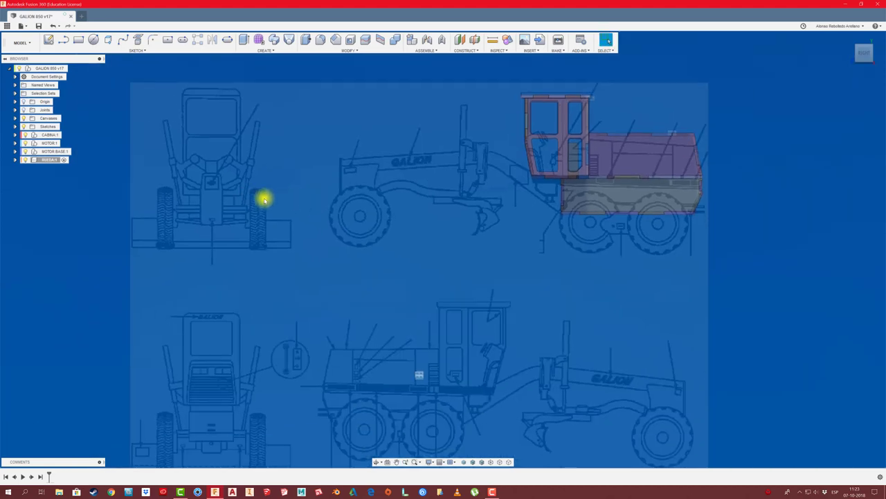
Start a sketch on the side origin plane, cancelling the unfinished rectangle
left_click(49, 40)
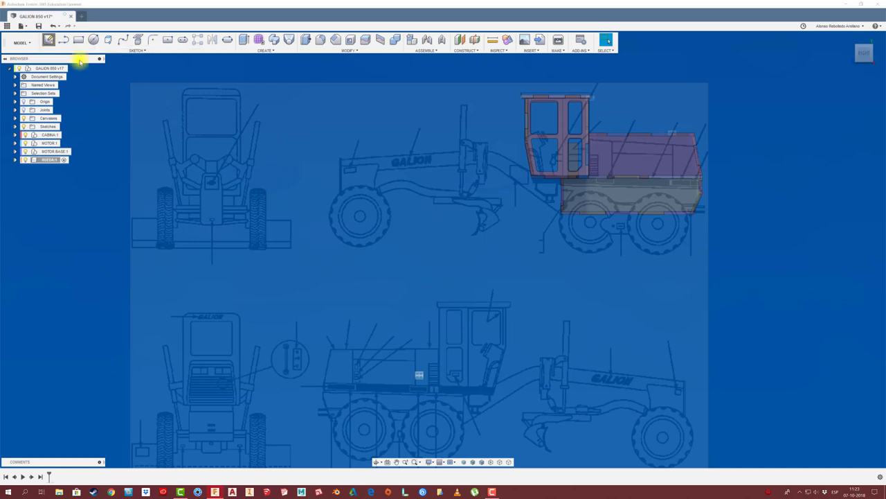
left_click(395, 351)
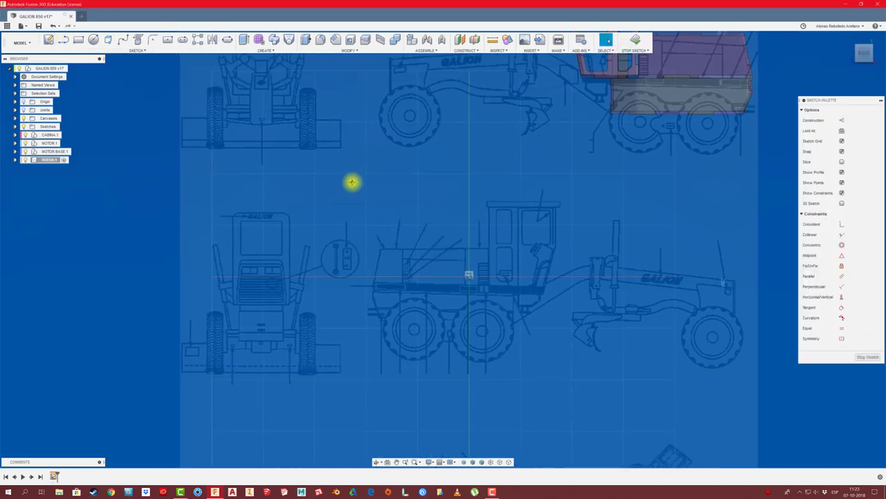
left_click(79, 39)
left_click(253, 191)
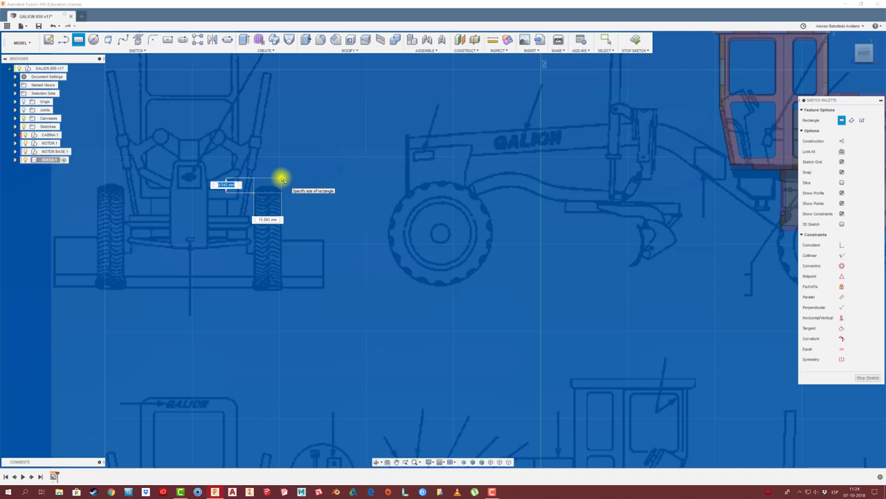
key("Escape")
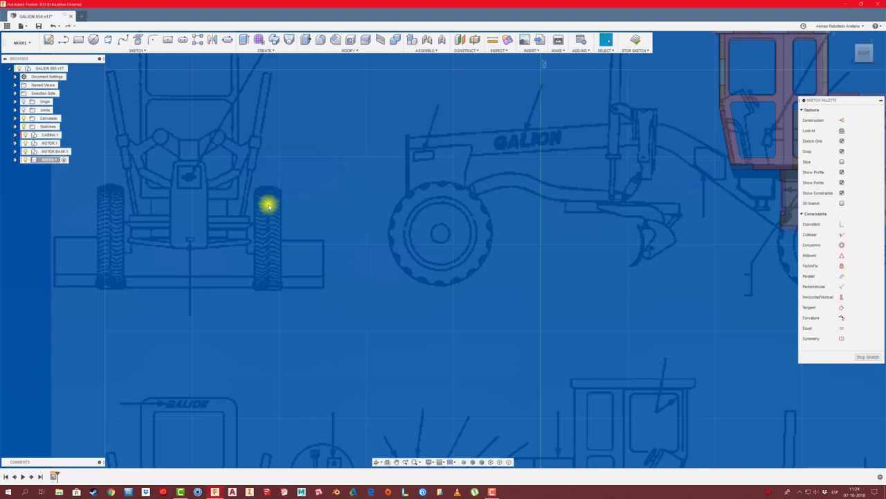
scroll(267, 201, "down", 2)
scroll(268, 205, "down", 1)
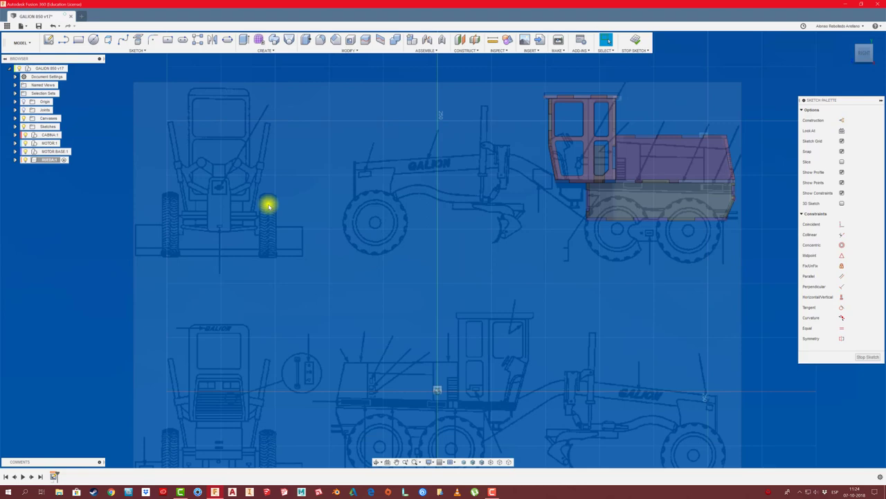
scroll(269, 206, "down", 1)
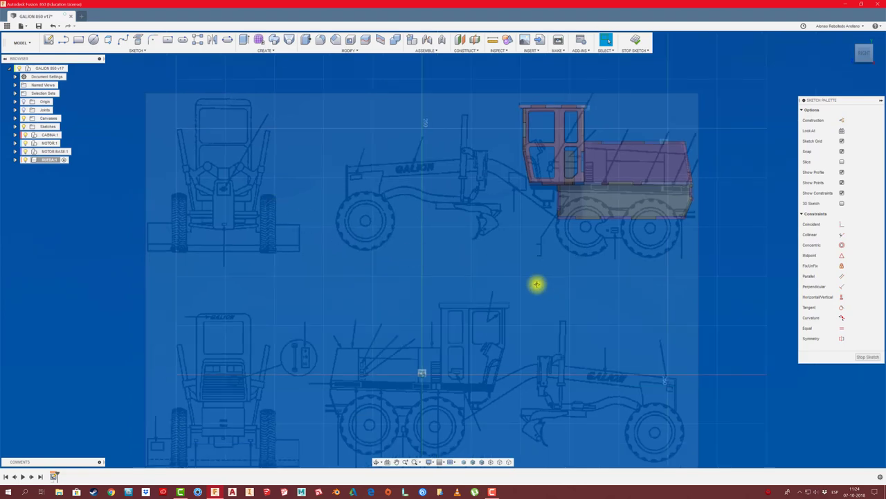
middle_click_drag(536, 282, 401, 300)
Create a new component named DISCO inside RUEDA:1
right_click(51, 161)
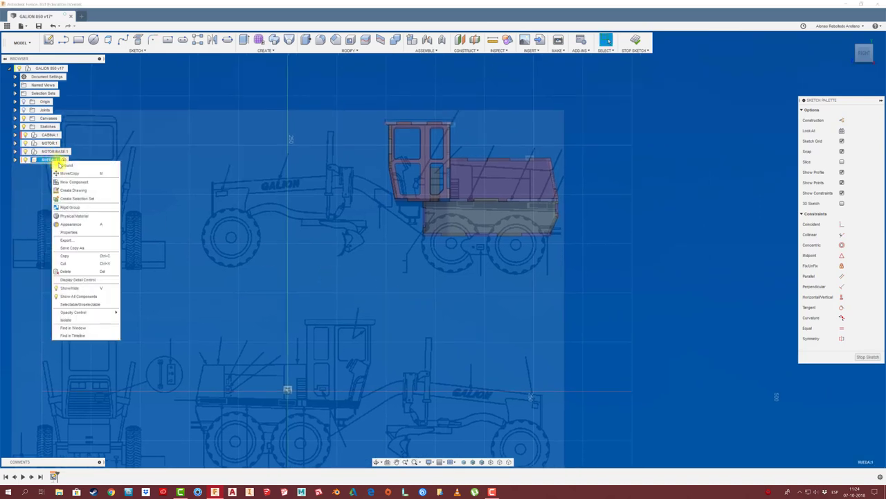
left_click(52, 172)
type("DISCO")
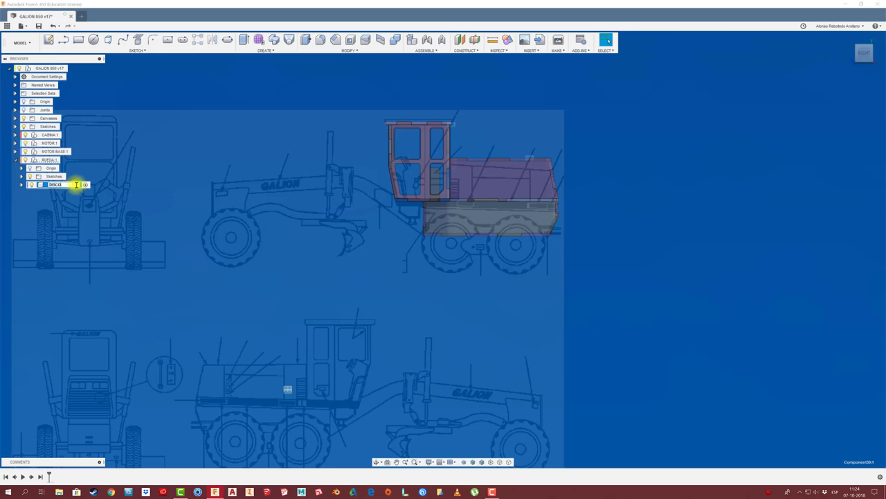
key("Return")
Start a sketch for DISCO on the side-facing origin plane
left_click(92, 40)
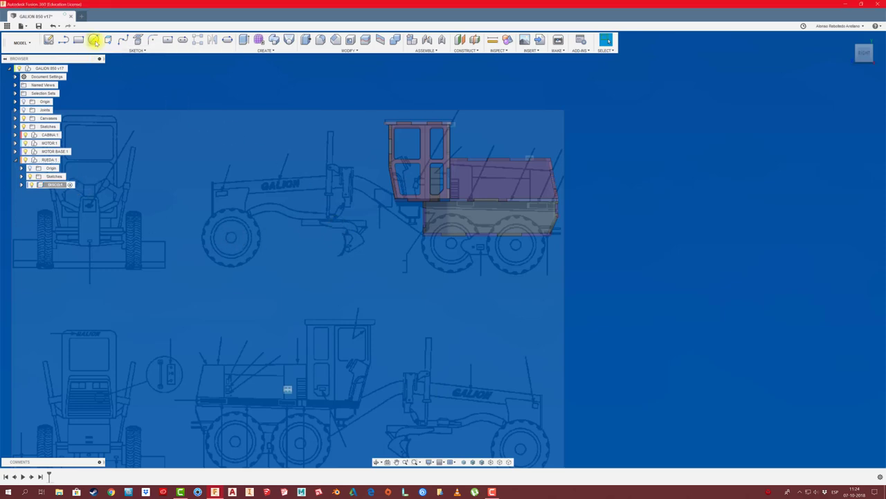
scroll(554, 249, "up", 2)
scroll(513, 251, "up", 2)
scroll(415, 277, "down", 2)
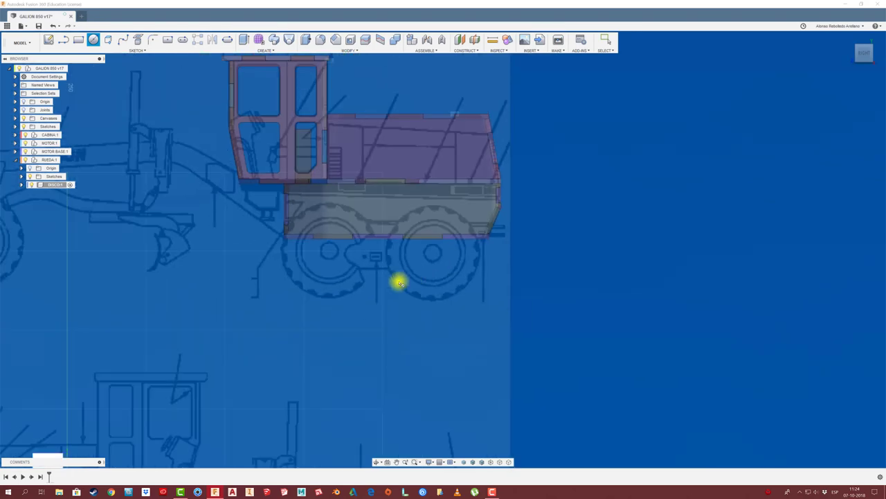
scroll(277, 347, "down", 2)
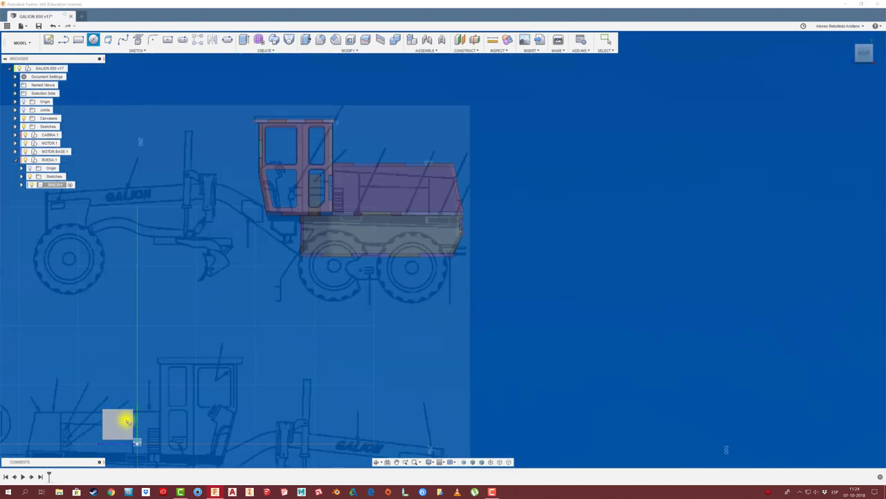
left_click(127, 421)
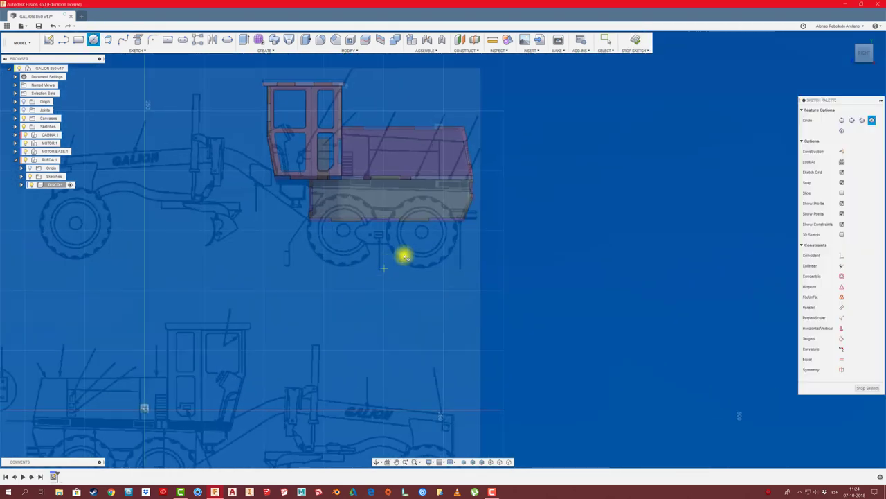
scroll(429, 229, "up", 2)
scroll(447, 211, "up", 1)
Draw a 60 mm wheel circle and a small concentric hub circle on the rear tire
left_click(441, 214)
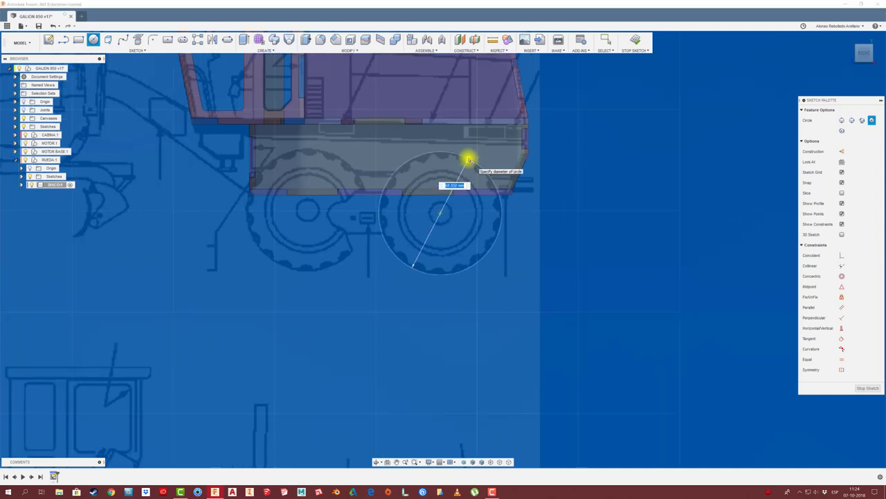
key("Tab")
key("Return")
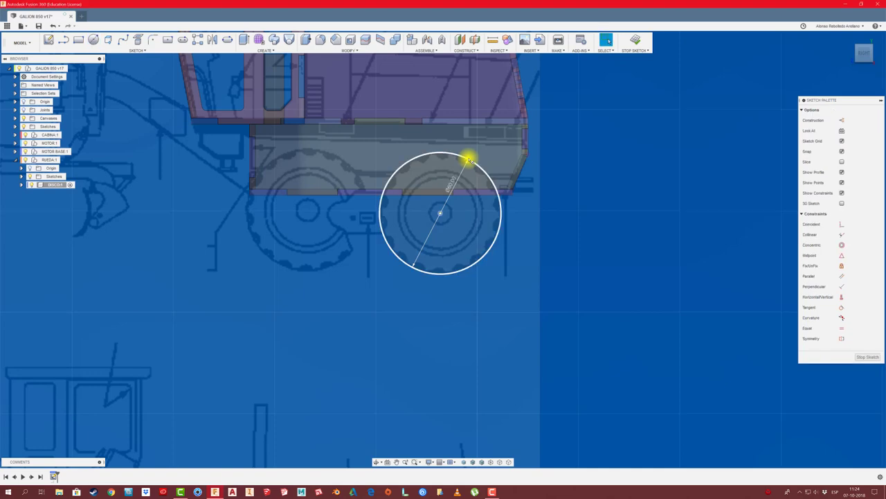
left_click(442, 214)
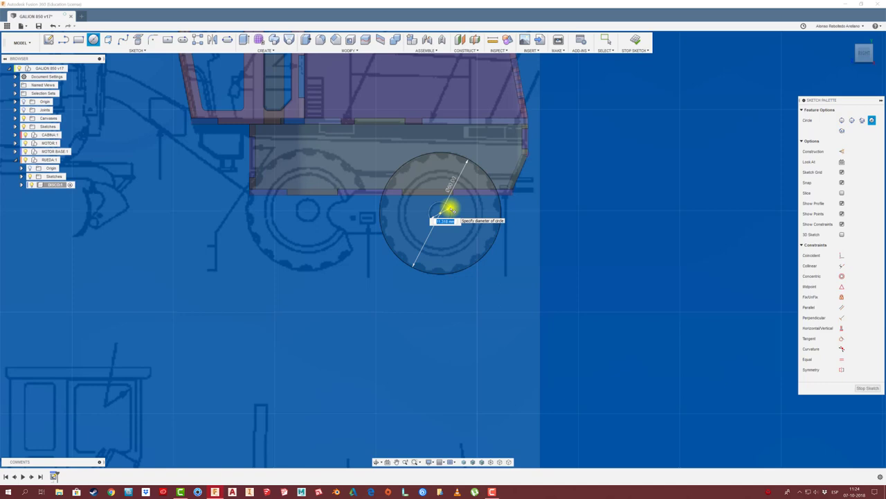
key("Return")
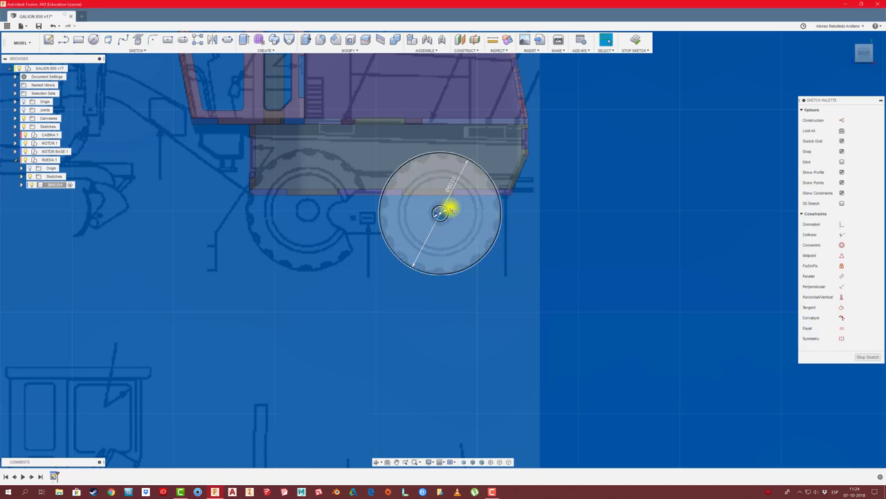
key("Escape")
scroll(570, 198, "up", 2)
scroll(573, 200, "up", 1)
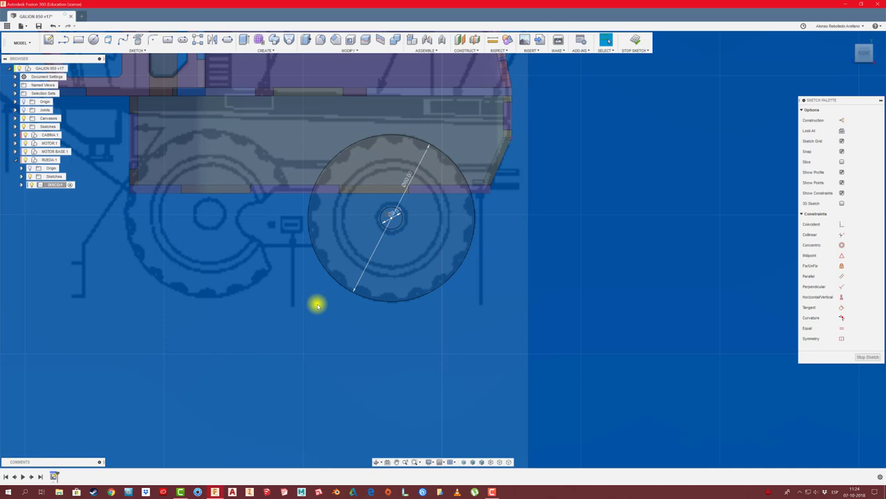
Add a concentric inner circle dimensioned 3.00 inside the 60 mm circle
key("c")
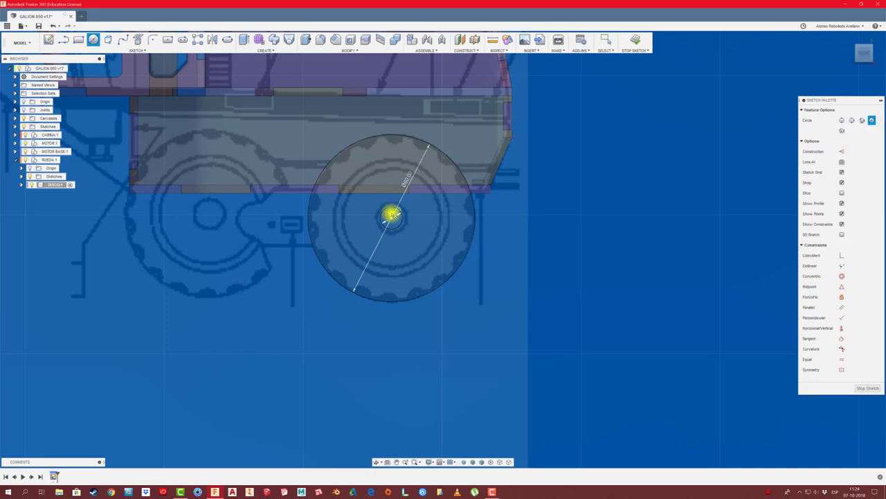
left_click(392, 216)
left_click(400, 161)
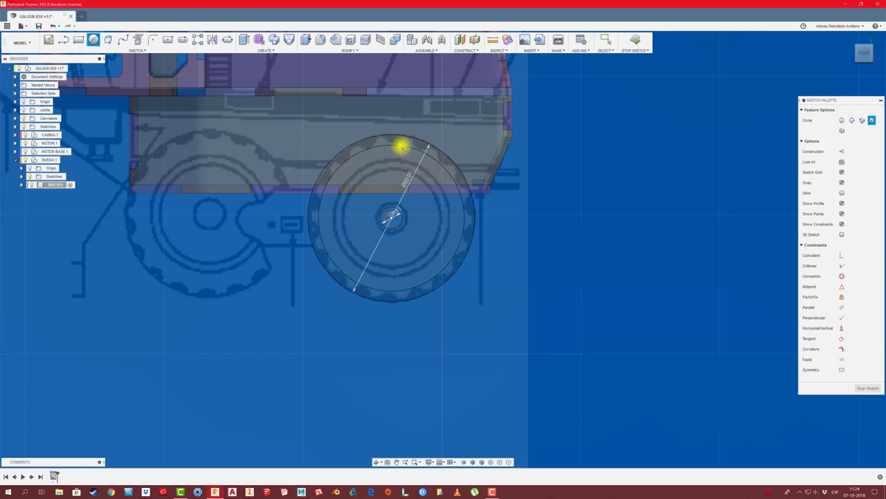
key("Escape")
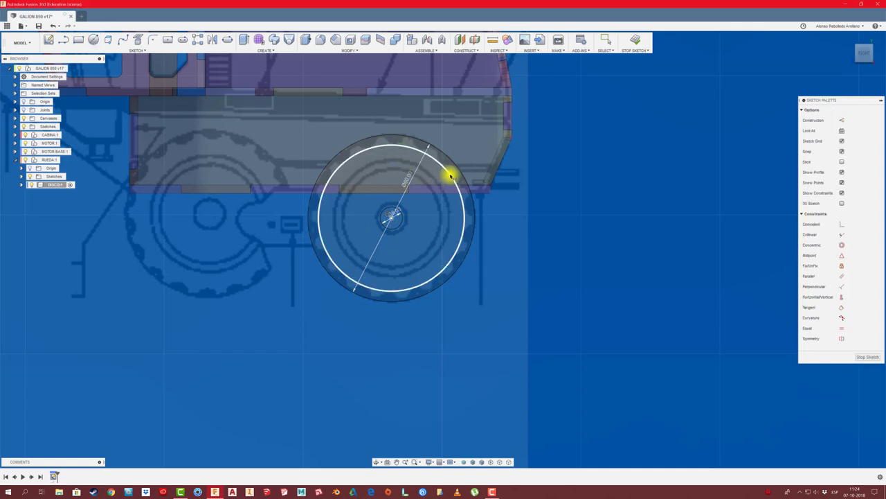
left_click(464, 183)
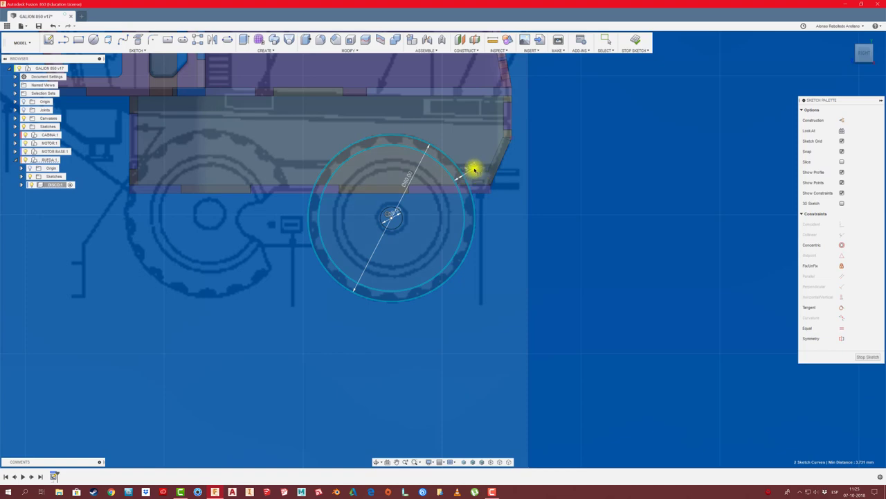
key("d")
left_click(475, 169)
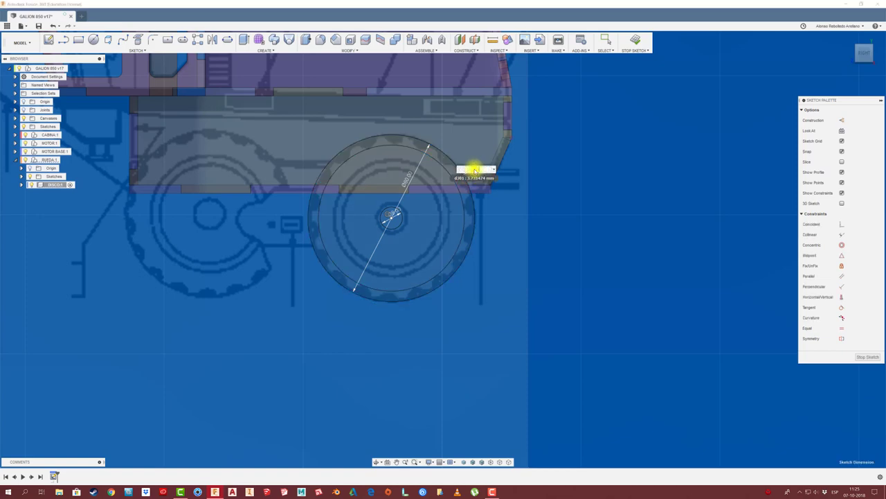
type("3")
key("Return")
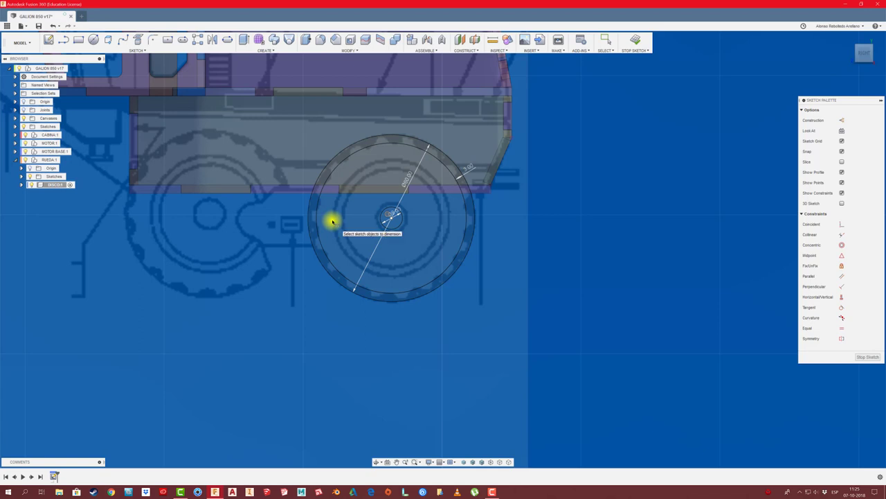
Draw a horizontal construction line from the wheel centre to the right
key("l")
left_click(391, 215)
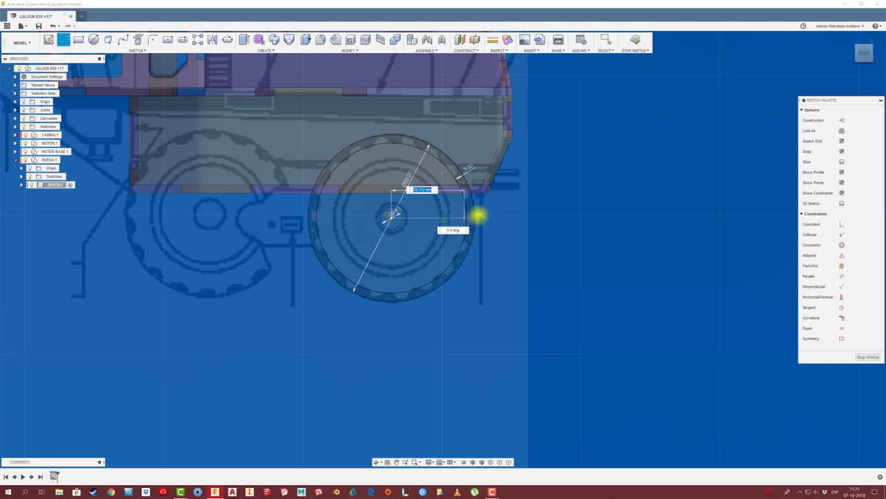
left_click(482, 217)
scroll(478, 229, "up", 2)
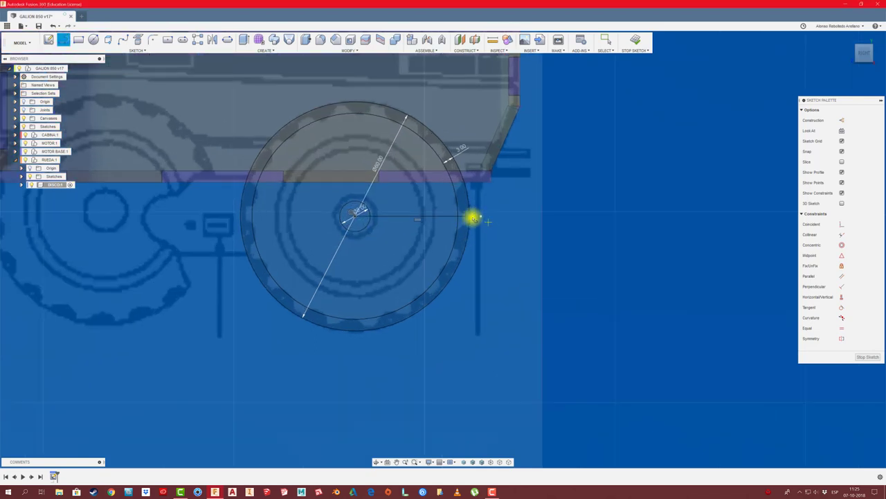
key("Escape")
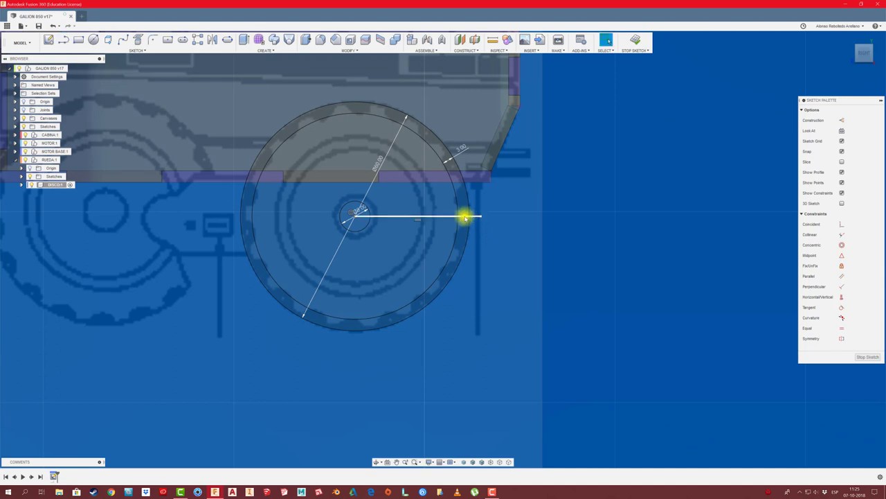
left_click(464, 217)
left_click_drag(854, 103, 647, 103)
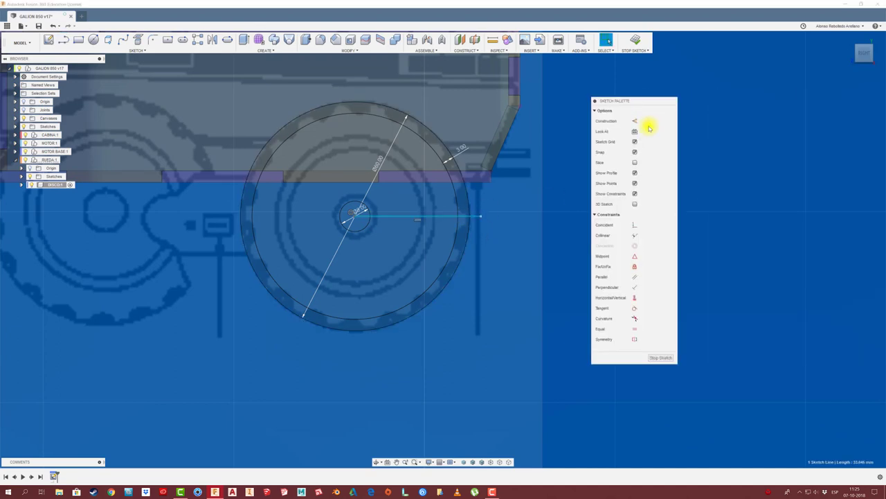
left_click(635, 120)
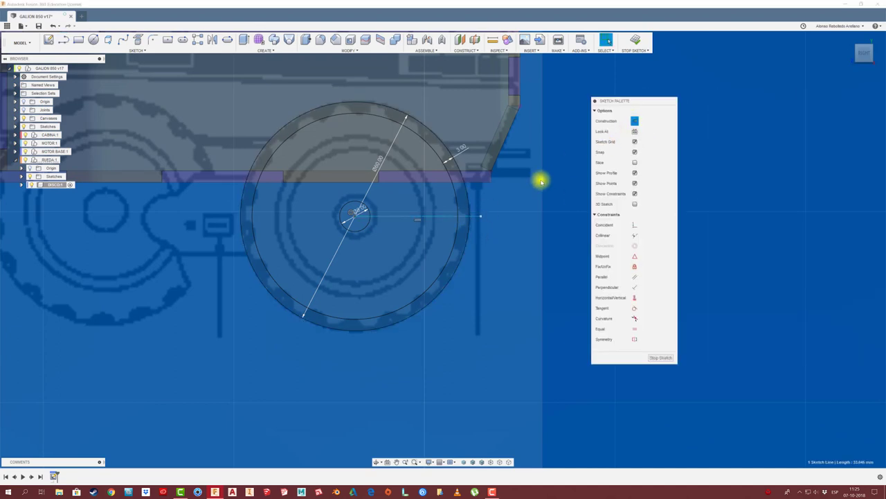
Draw two radial lines from the wheel centre, one above and one below horizontal
key("l")
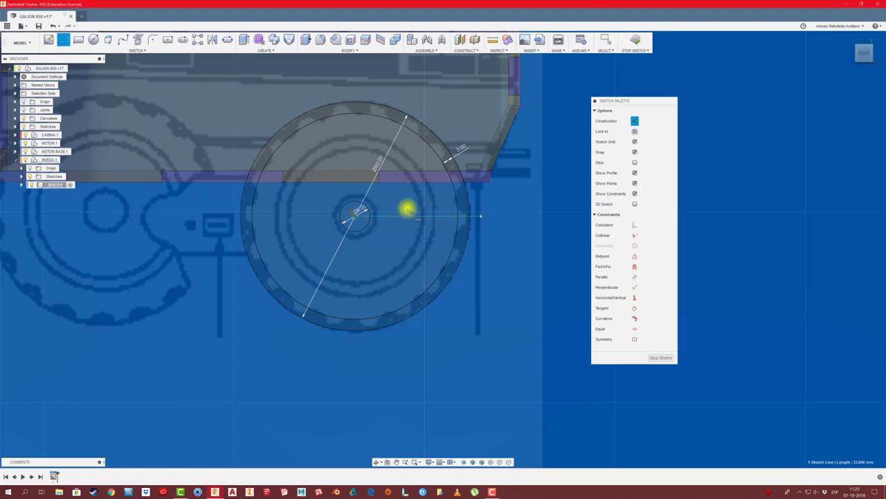
left_click(354, 211)
double_click(516, 188)
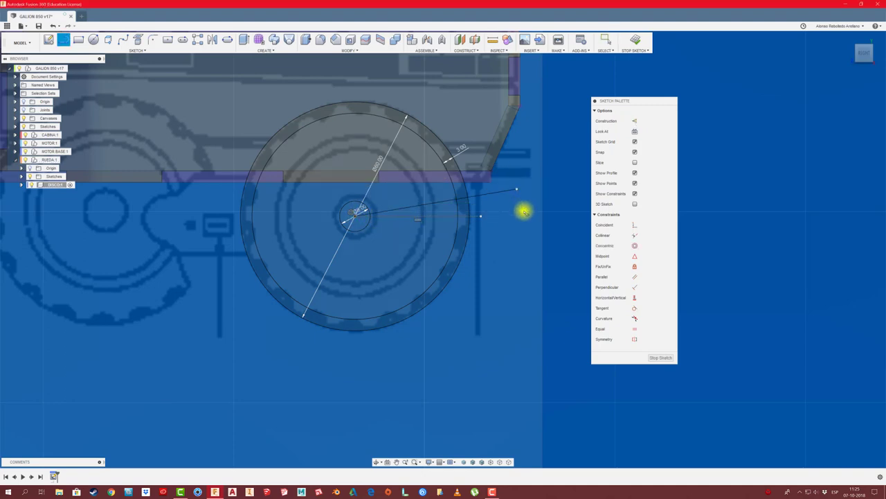
left_click(354, 211)
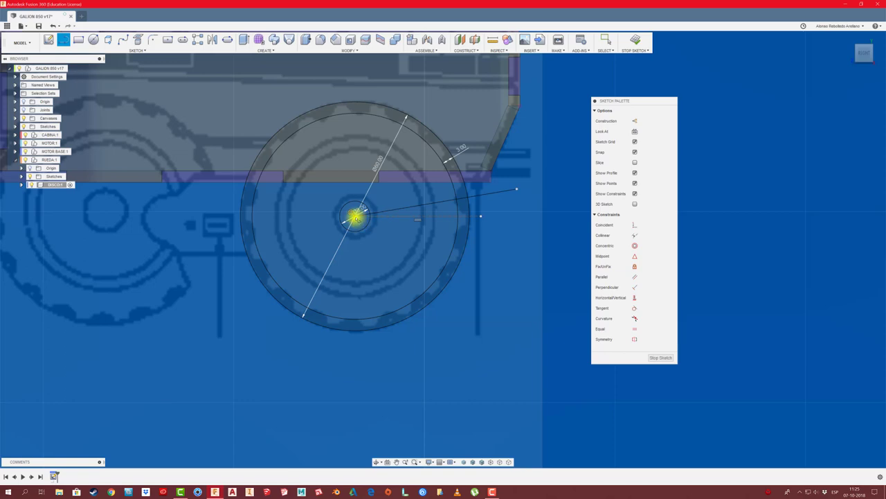
left_click(533, 242)
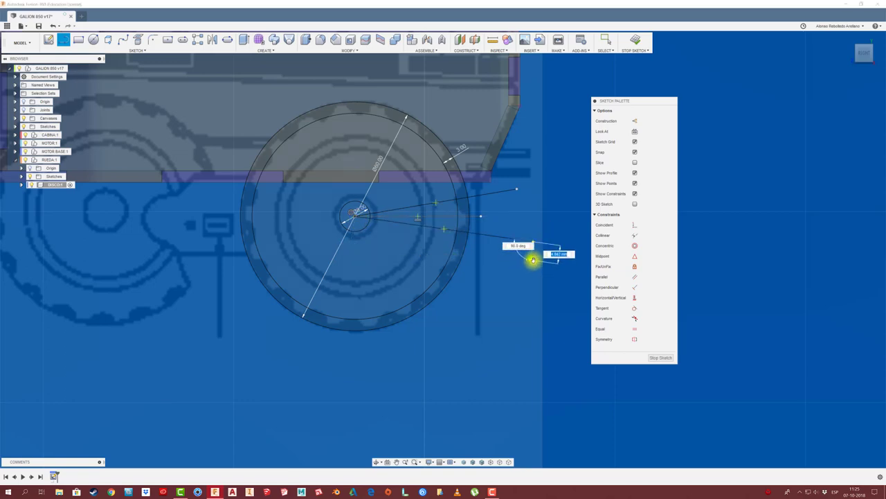
key("Escape")
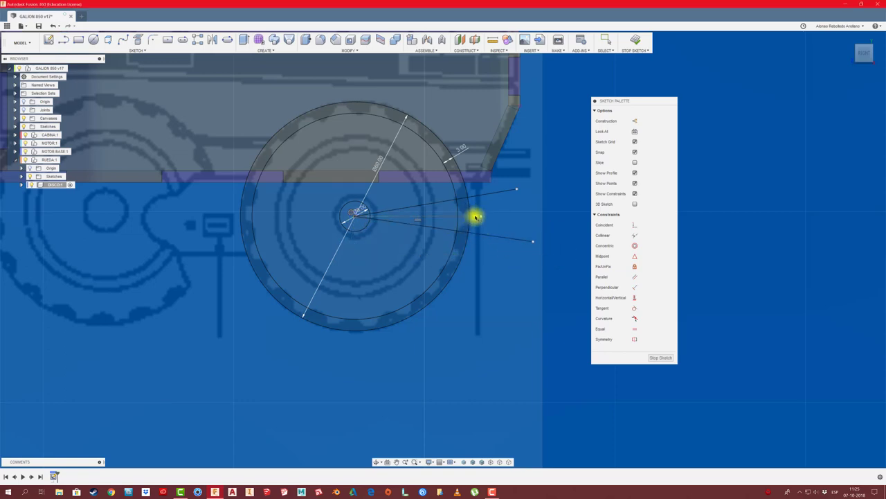
Dimension the angle between the two radial lines to 7.5°
key("x")
key("x")
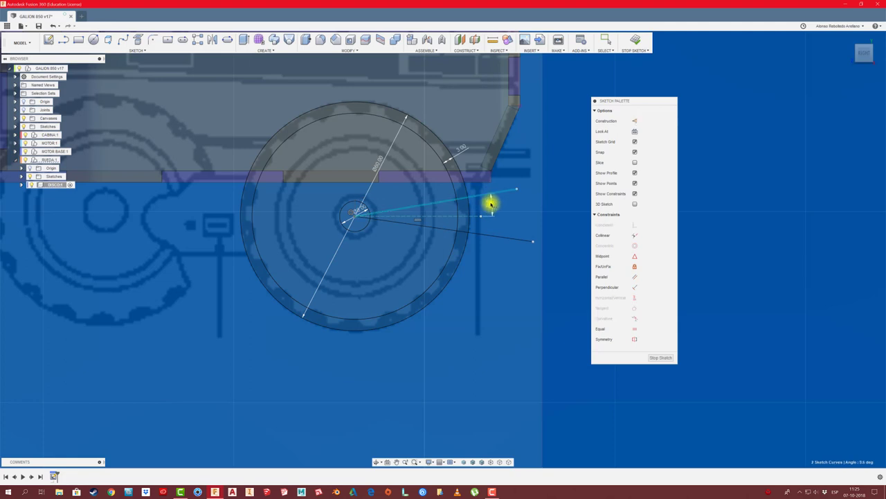
left_click(491, 204)
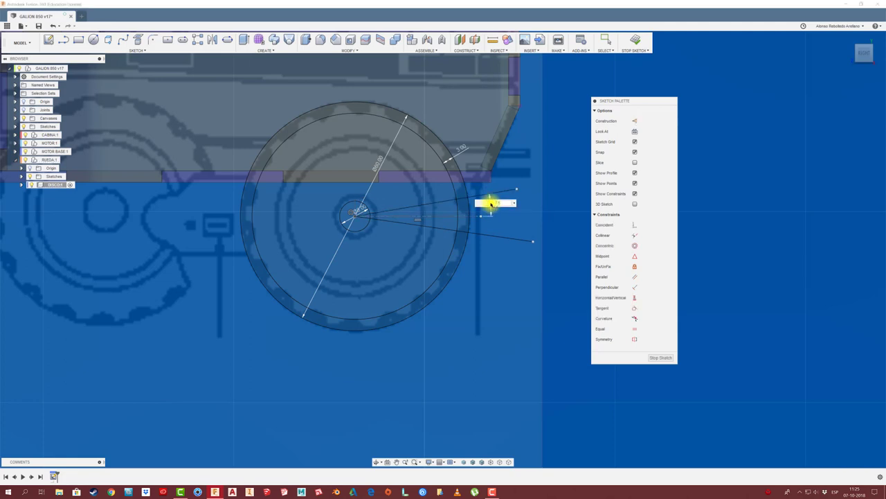
key("Return")
left_click(461, 234)
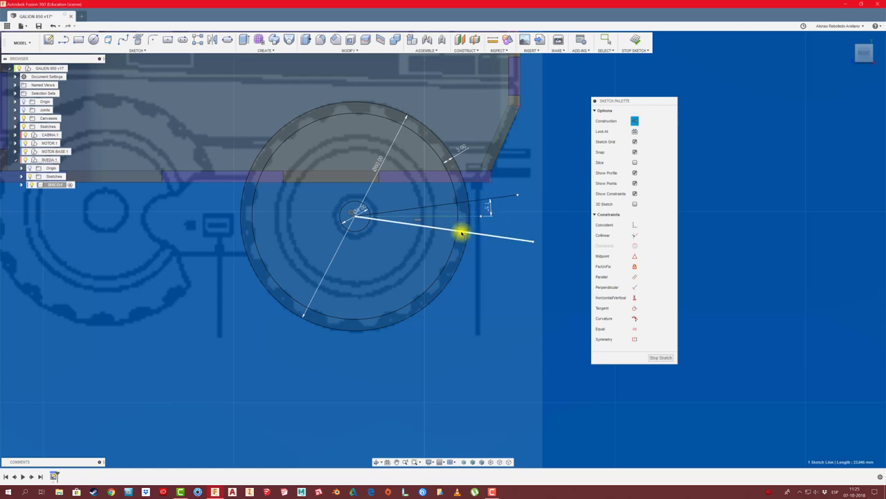
left_click(504, 226)
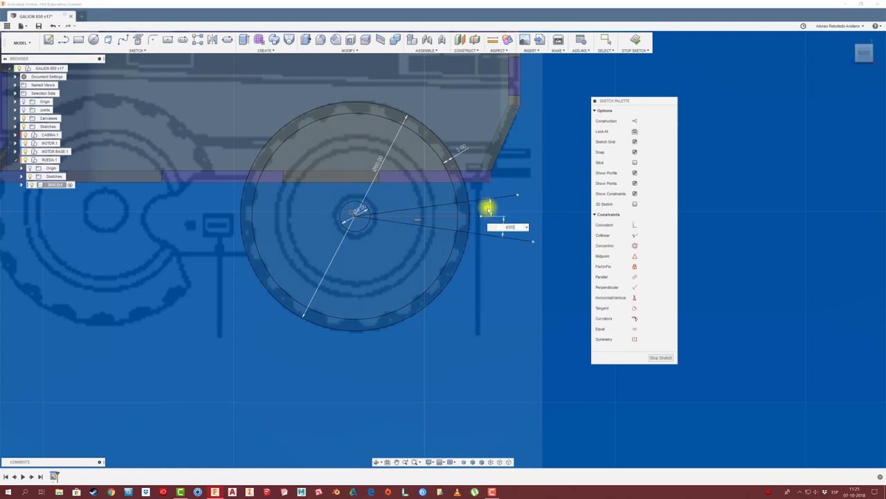
type("7.5")
key("Return")
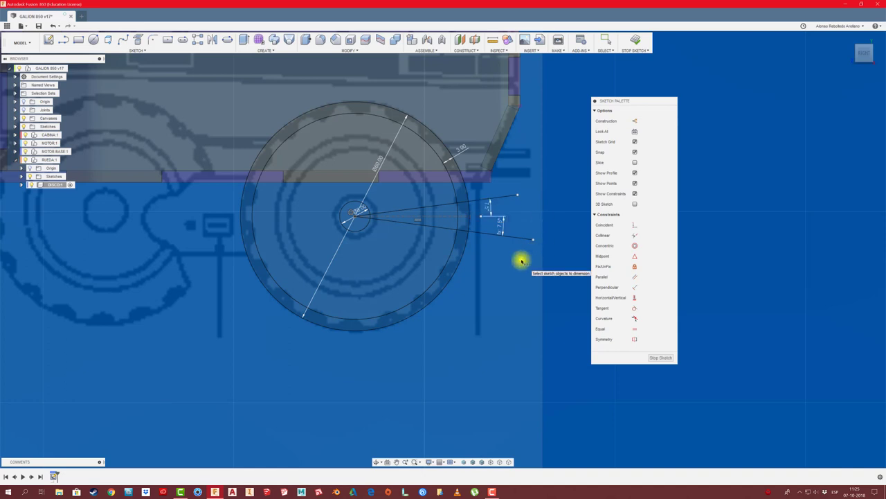
Trim the radial lines' ends outside the outer circle
key("t")
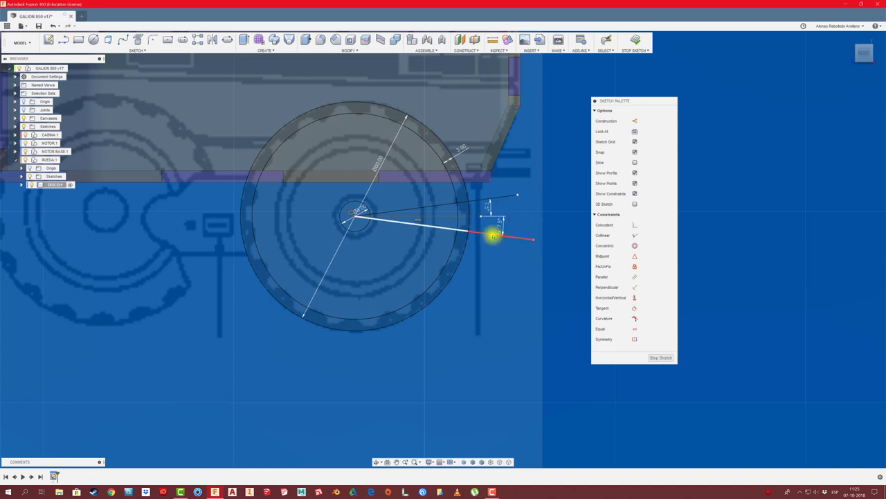
left_click(493, 234)
left_click(485, 201)
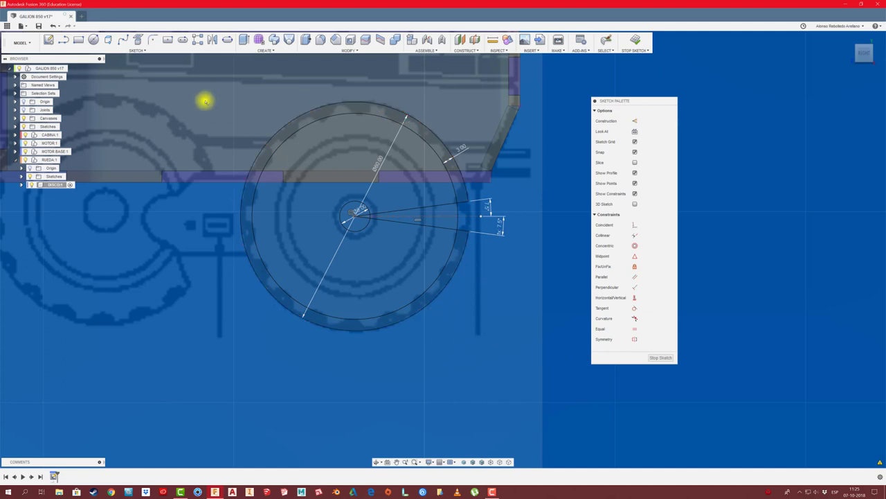
left_click(145, 49)
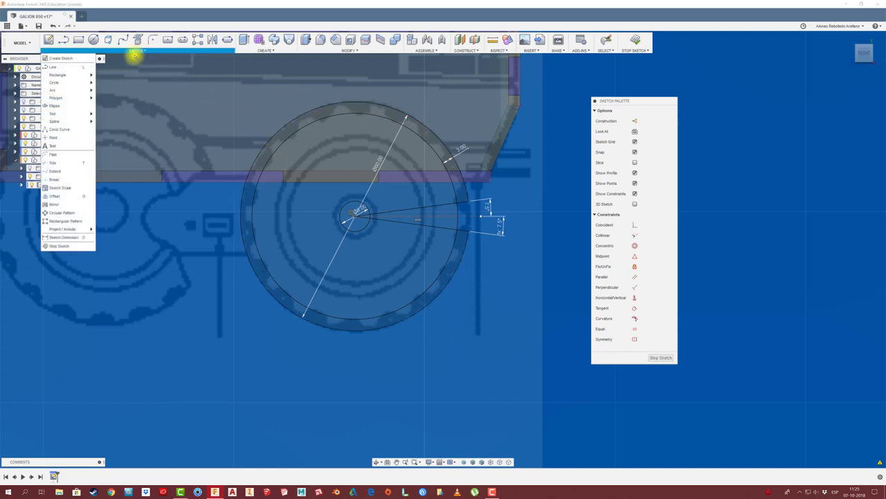
Circular-pattern the two wedge lines about the wheel centre with quantity 12
left_click(69, 213)
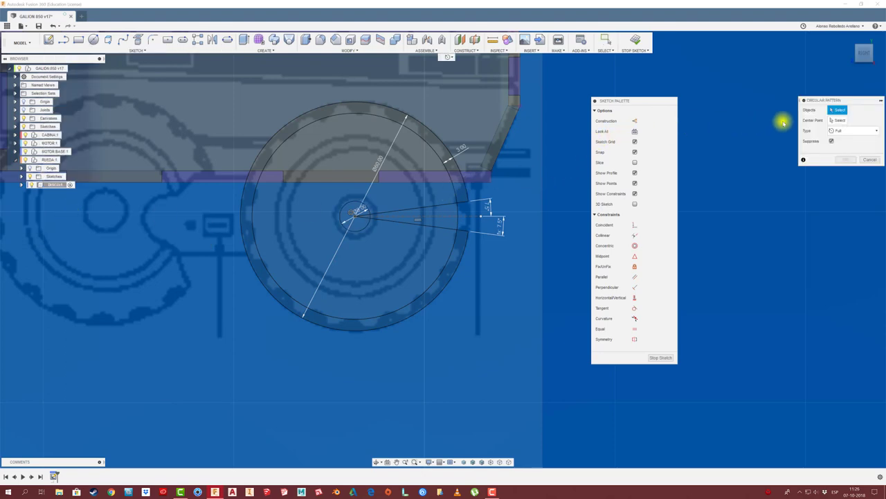
left_click_drag(821, 102, 488, 92)
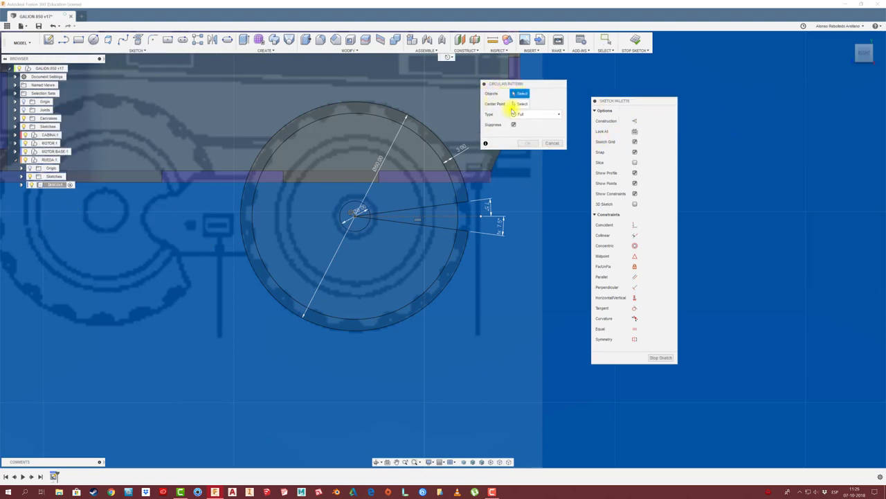
left_click_drag(435, 188, 488, 246)
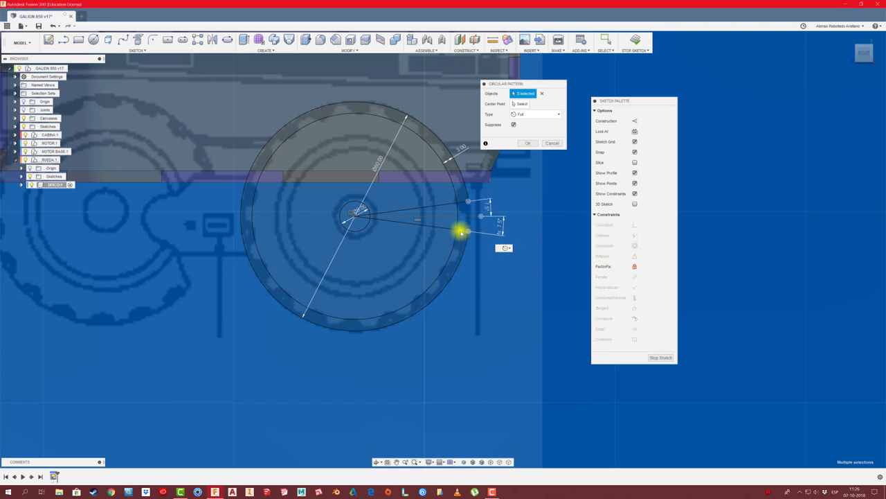
left_click(462, 230)
left_click(465, 200)
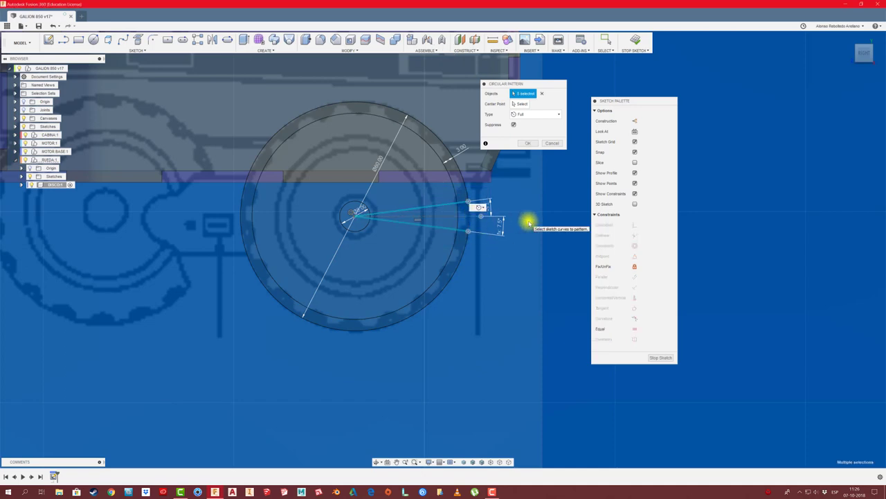
left_click(521, 105)
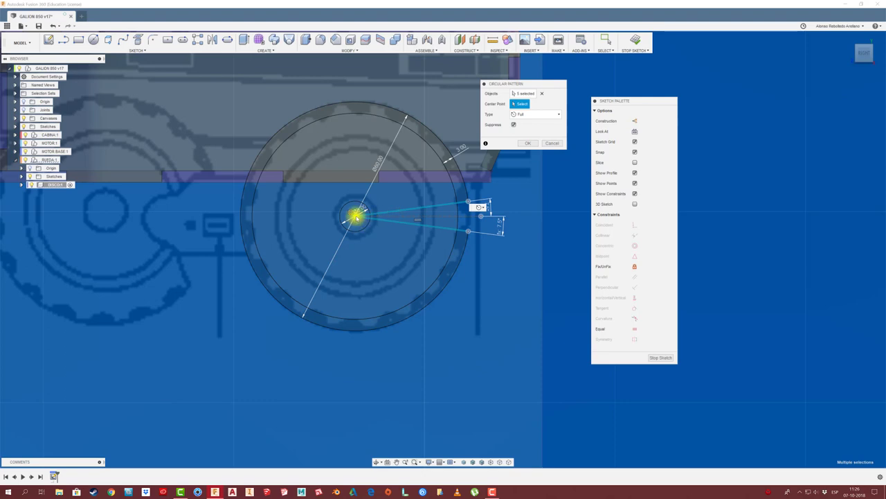
left_click(356, 217)
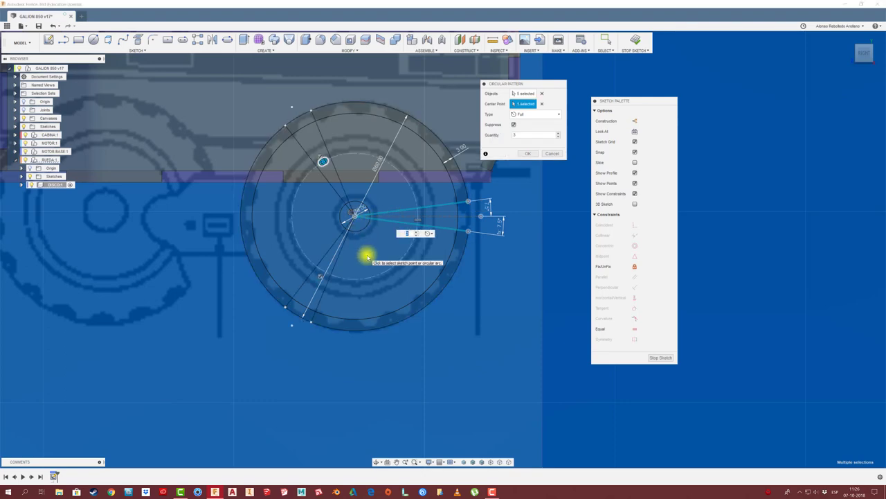
type("4")
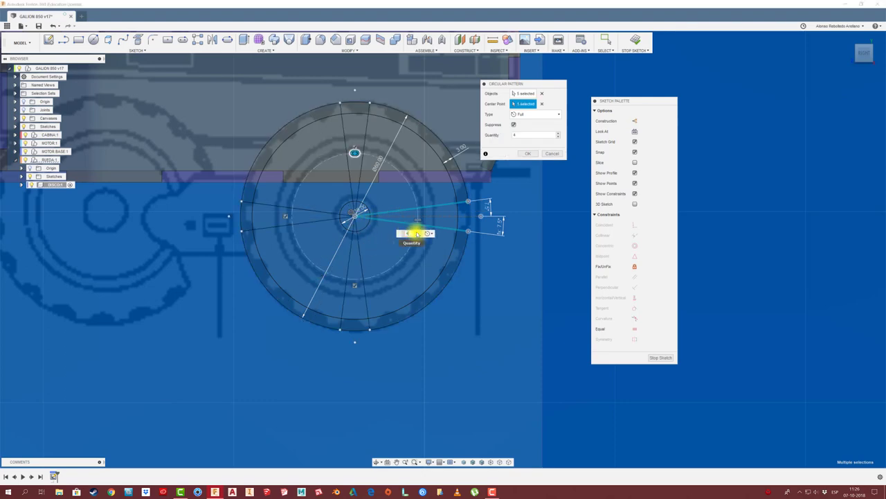
key("Up")
key("Up")
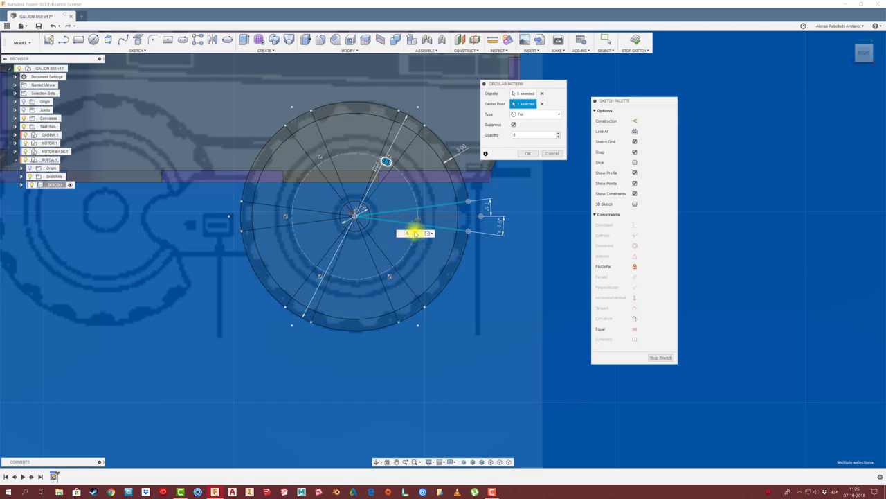
left_click(417, 232)
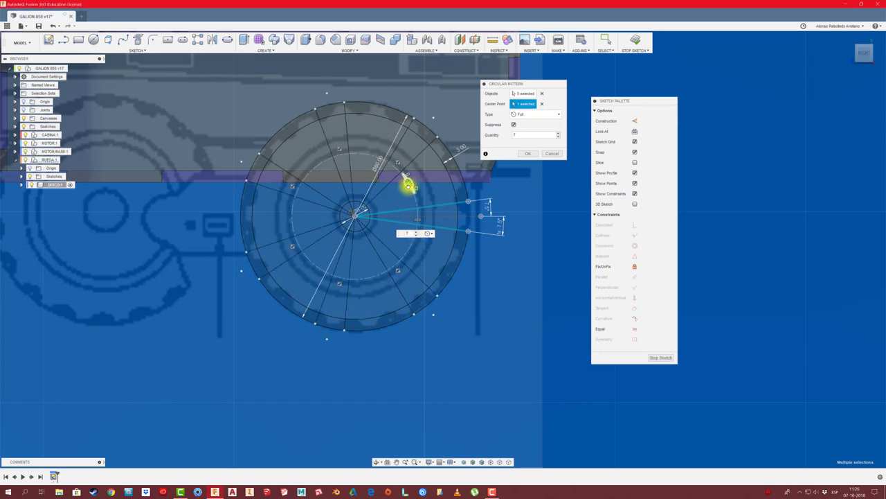
key("Up")
key("Up")
key("Up")
key("Up")
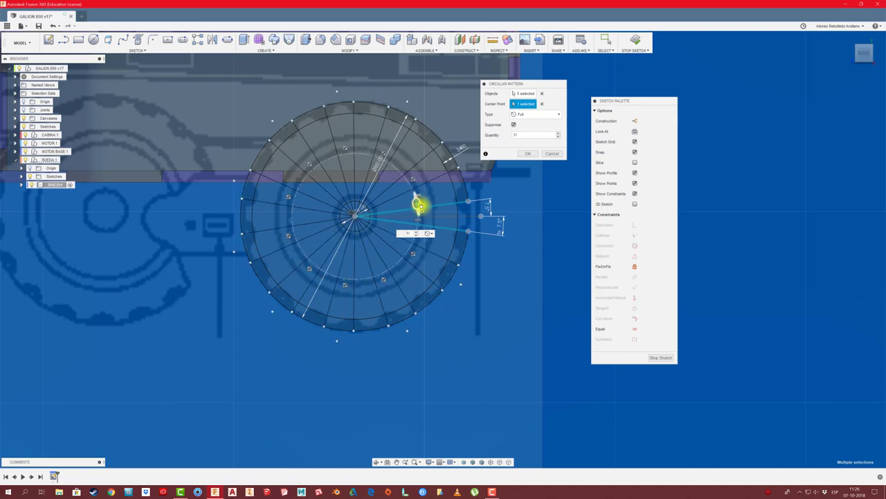
key("Up")
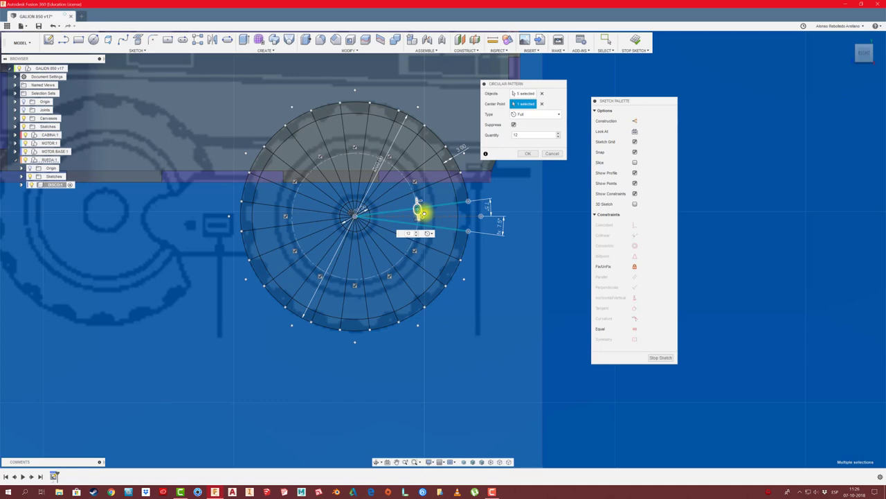
Confirm the 12-count pattern, then remove the right-side radial lines and the outer circle
left_click(531, 154)
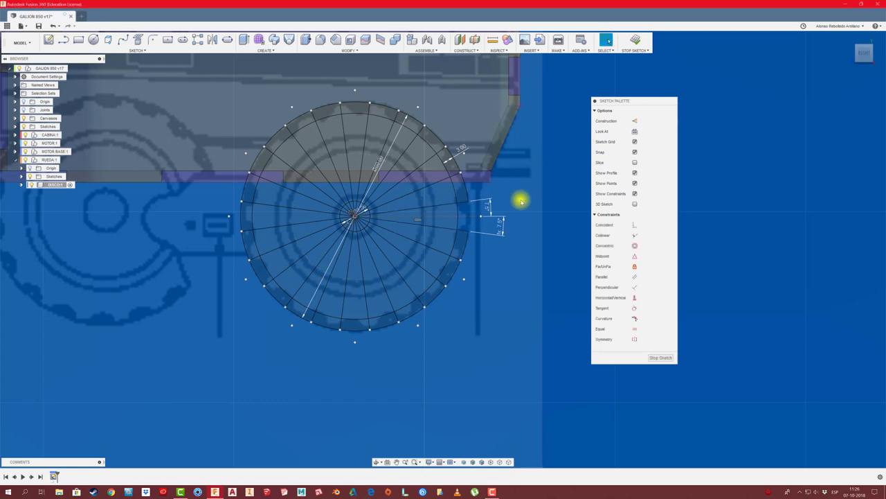
middle_click_drag(512, 183, 516, 193)
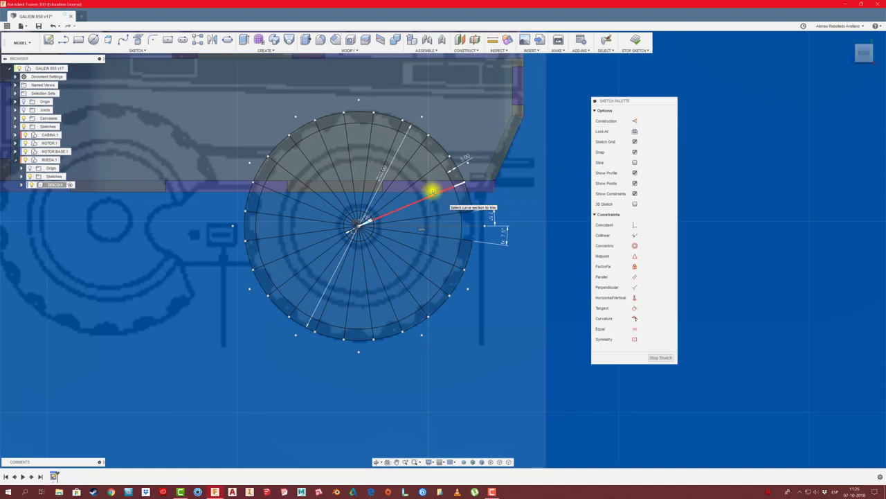
left_click(432, 191)
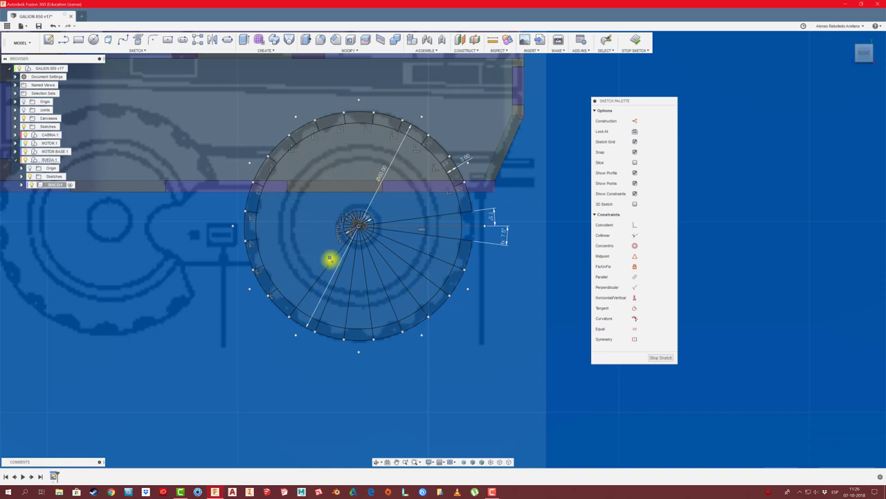
left_click(604, 41)
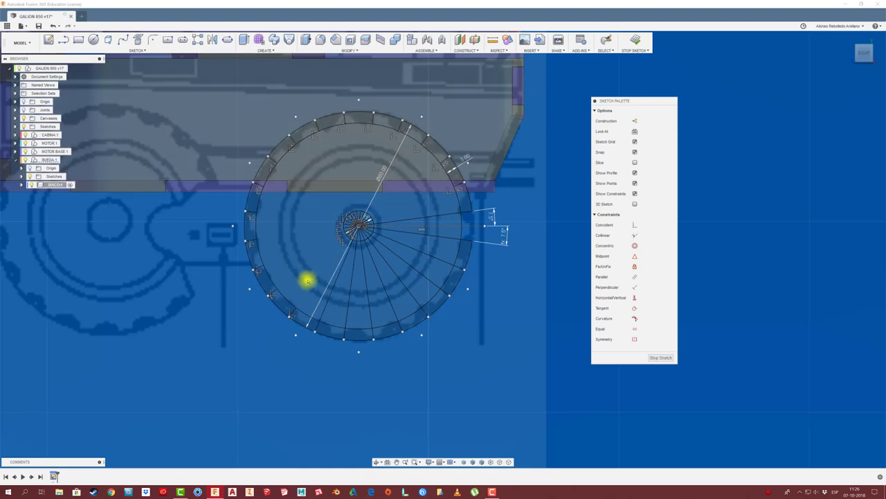
key("Delete")
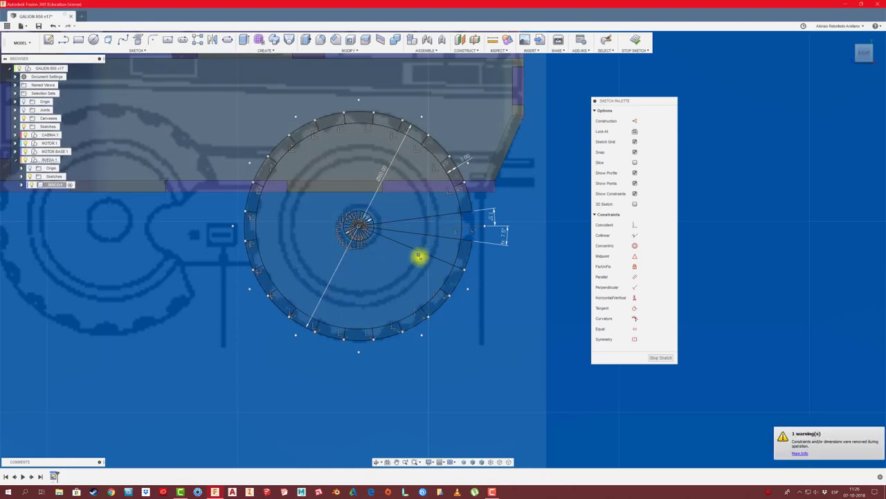
scroll(461, 173, "up", 2)
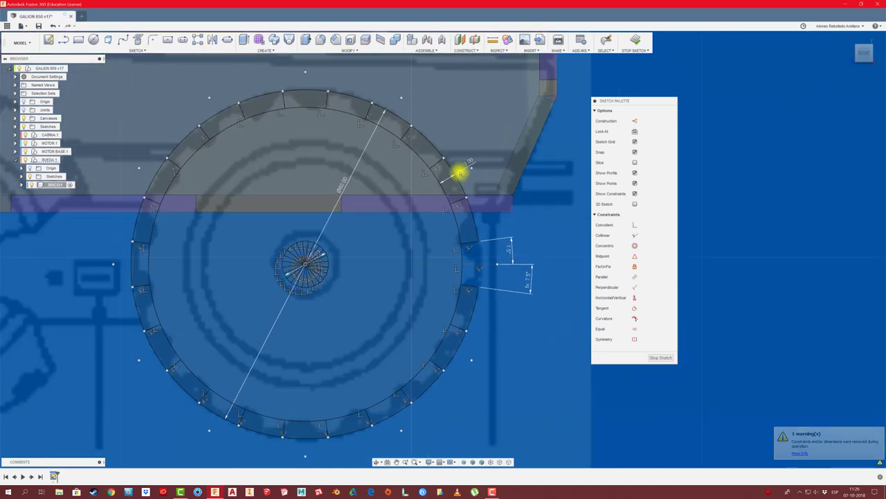
key("Delete")
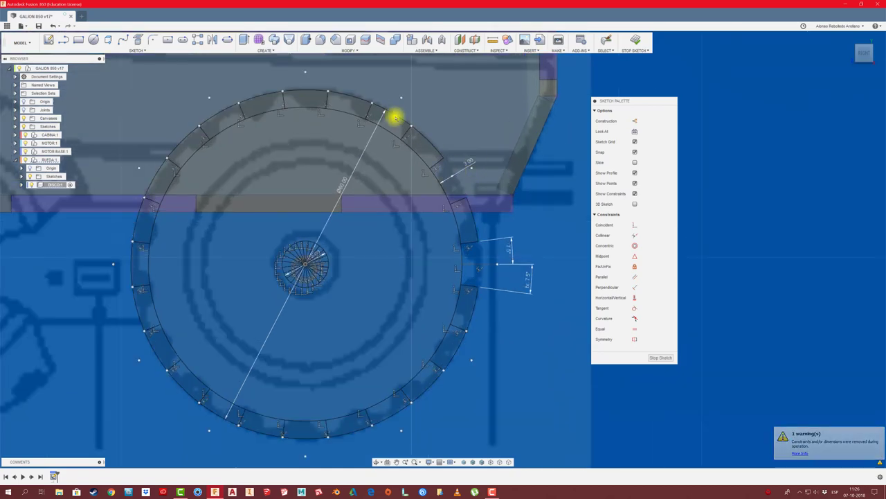
Trim the rim arcs around the top and left side into notched teeth
left_click(394, 118)
left_click(315, 91)
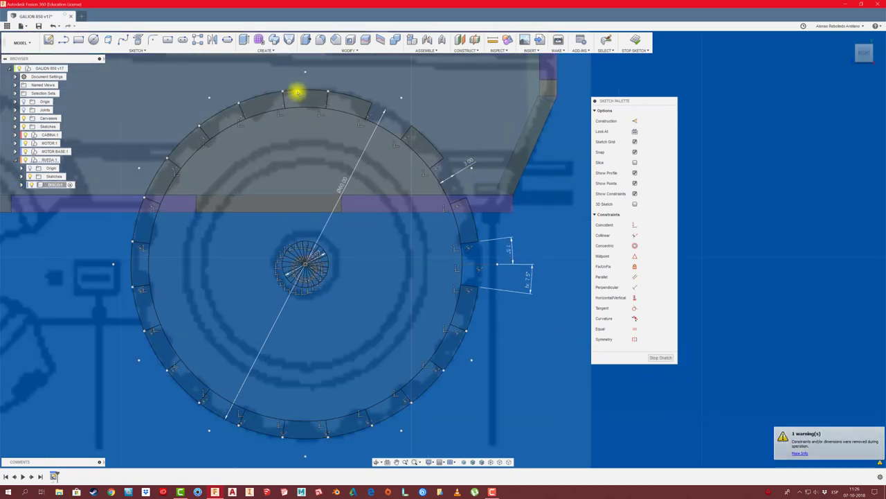
left_click(222, 113)
left_click(168, 172)
left_click(152, 175)
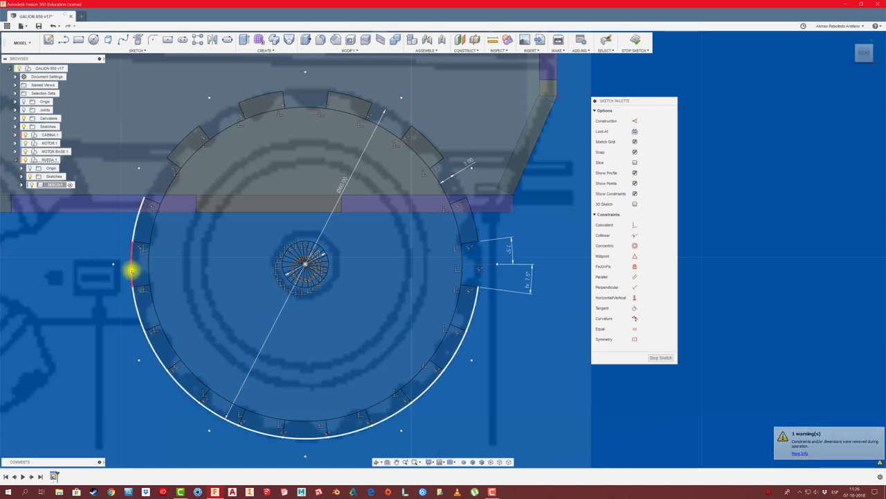
left_click(132, 270)
left_click(139, 346)
left_click(167, 381)
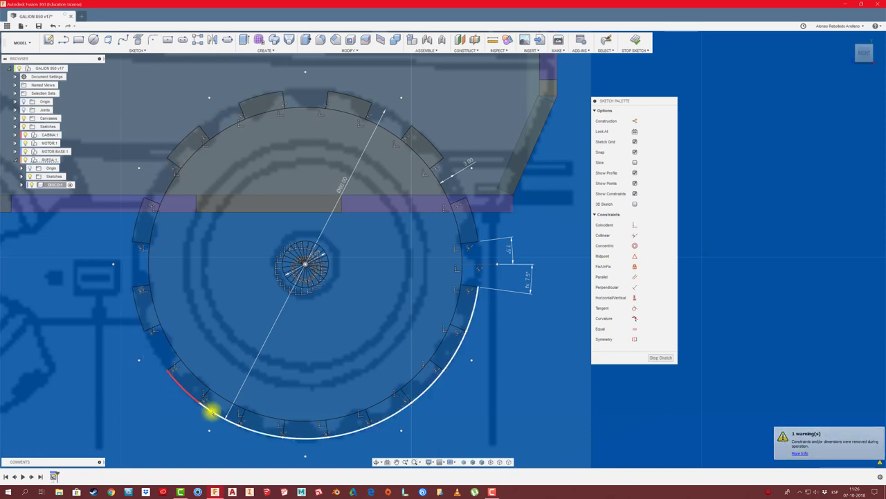
left_click(217, 417)
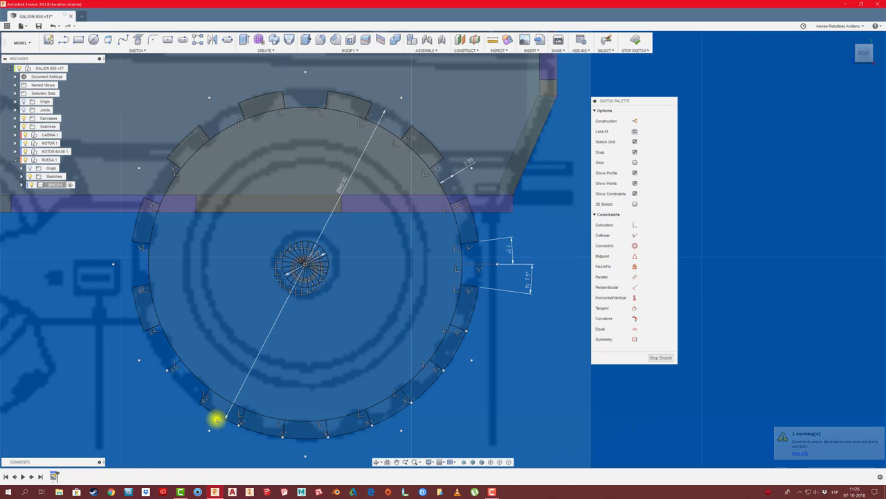
key("Escape")
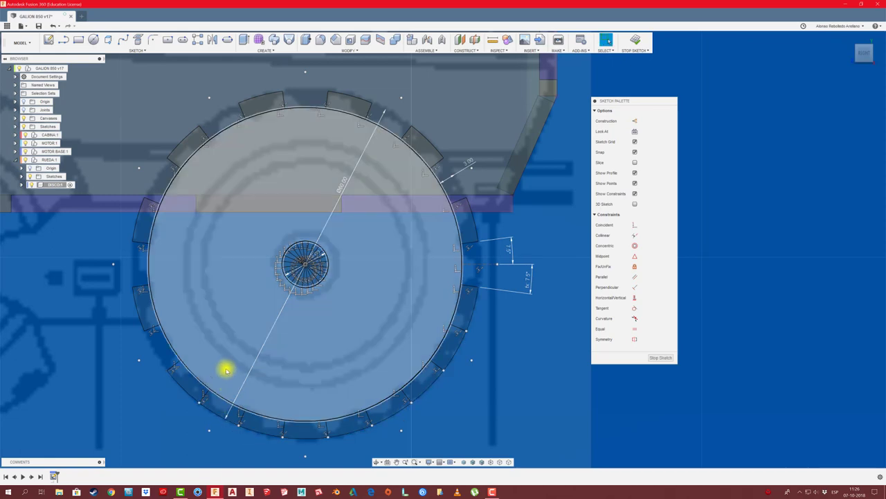
Trim the remaining lower rim arc pieces into notches
key("t")
left_click(212, 411)
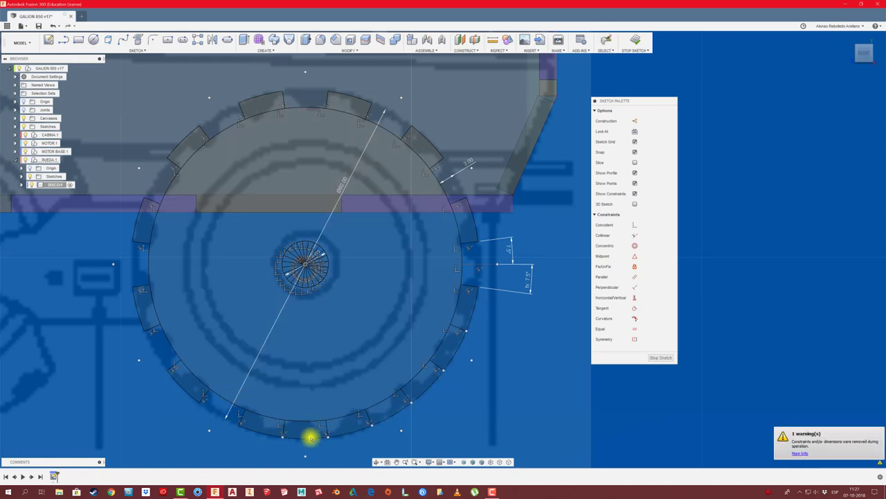
left_click(310, 439)
left_click(390, 414)
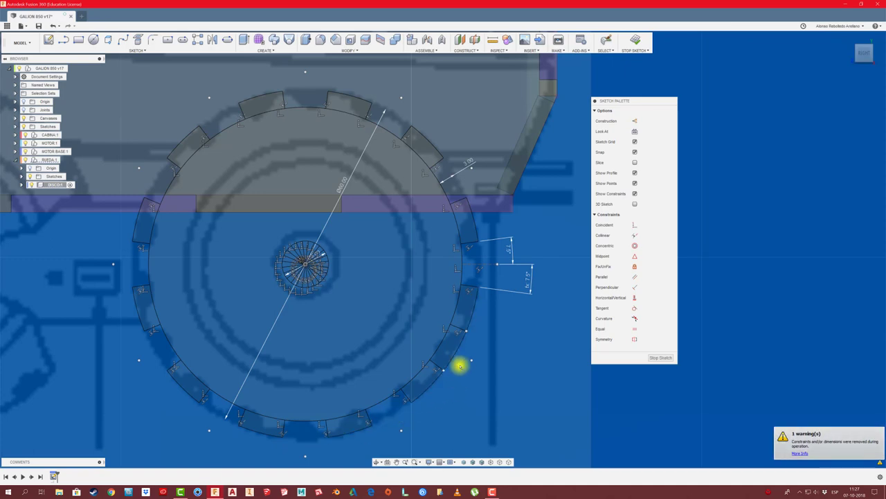
scroll(471, 362, "down", 4)
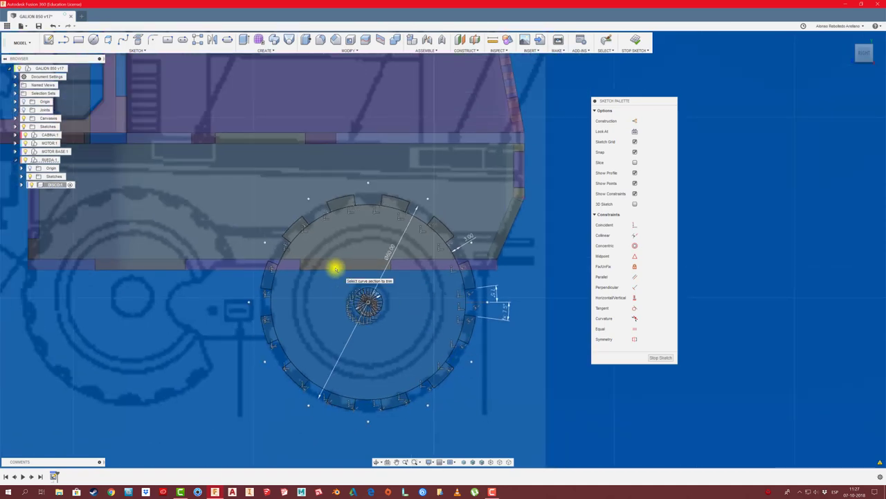
Trim all nine spoke segments crossing inside the hub circle
scroll(367, 304, "up", 2)
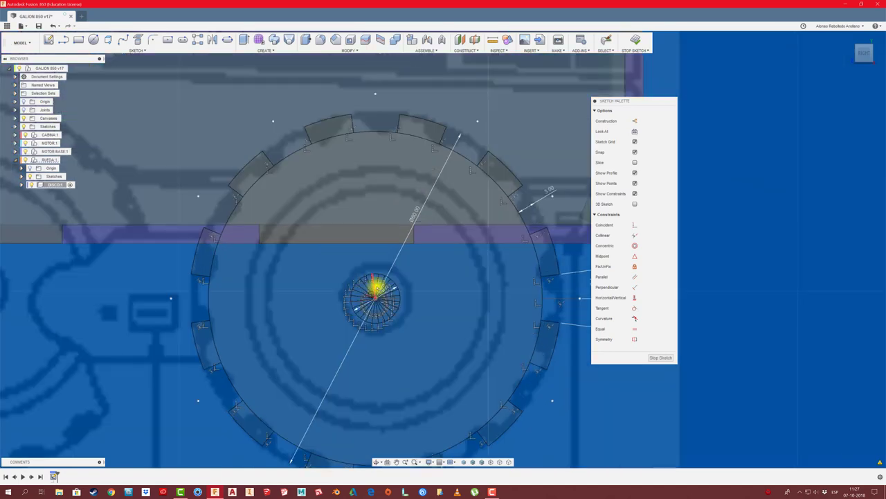
scroll(381, 290, "up", 4)
scroll(391, 292, "up", 2)
left_click(330, 295)
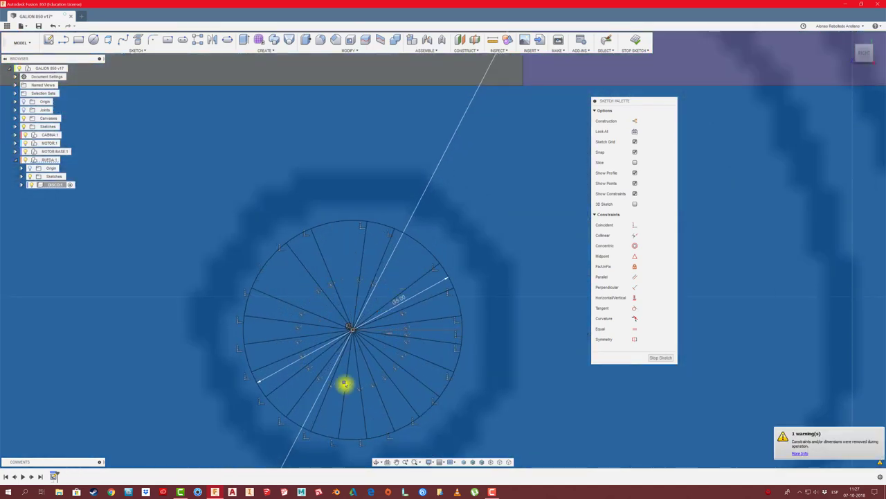
left_click(377, 331)
left_click(291, 367)
left_click(356, 379)
left_click(323, 383)
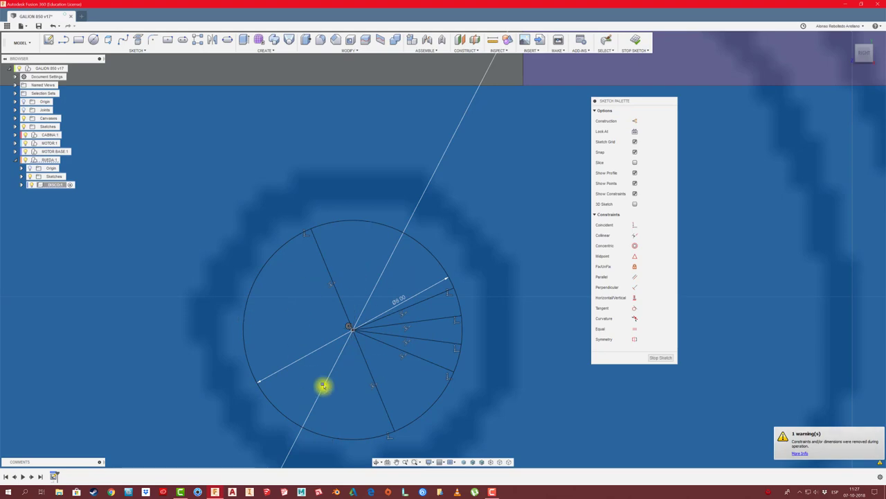
left_click(332, 284)
left_click(344, 360)
left_click(398, 313)
left_click(407, 321)
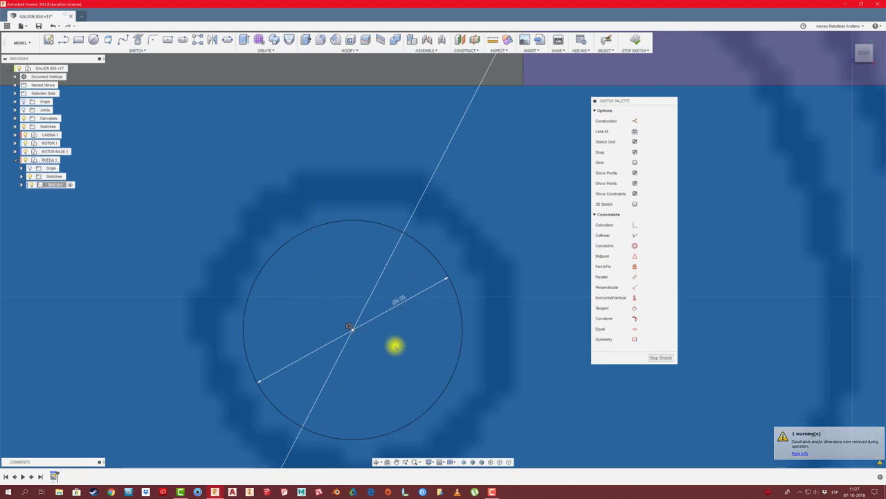
scroll(396, 346, "down", 2)
scroll(394, 346, "down", 3)
scroll(377, 340, "down", 3)
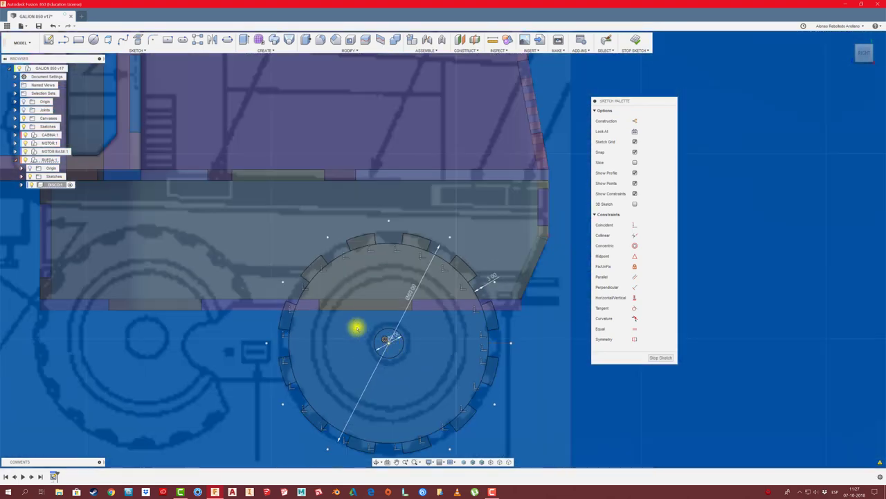
Extrude the disc and all tooth profiles 3 mm, then reopen the wheel sketch
key("e")
left_click(320, 269)
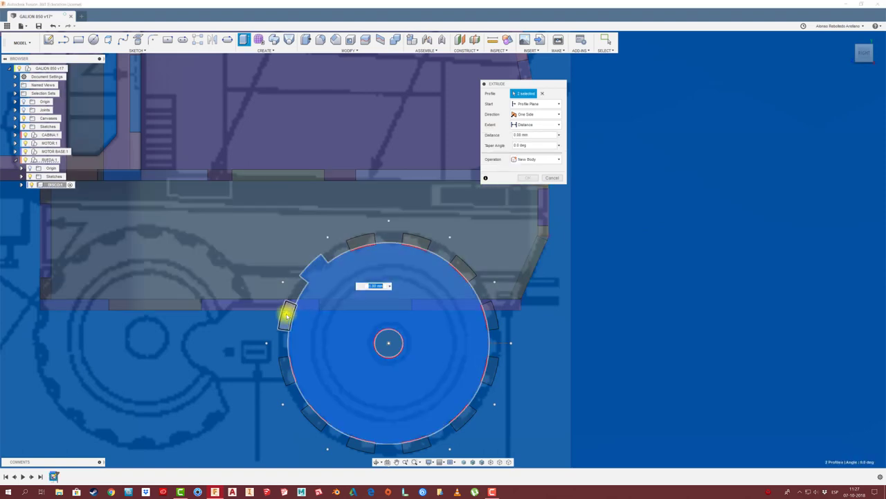
left_click(313, 415)
left_click(415, 444)
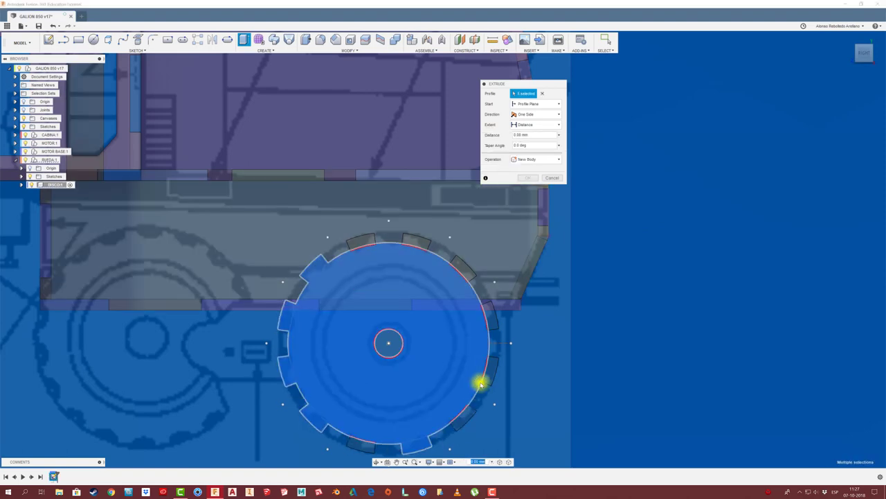
left_click(490, 320)
left_click(462, 270)
left_click(415, 242)
left_click(360, 242)
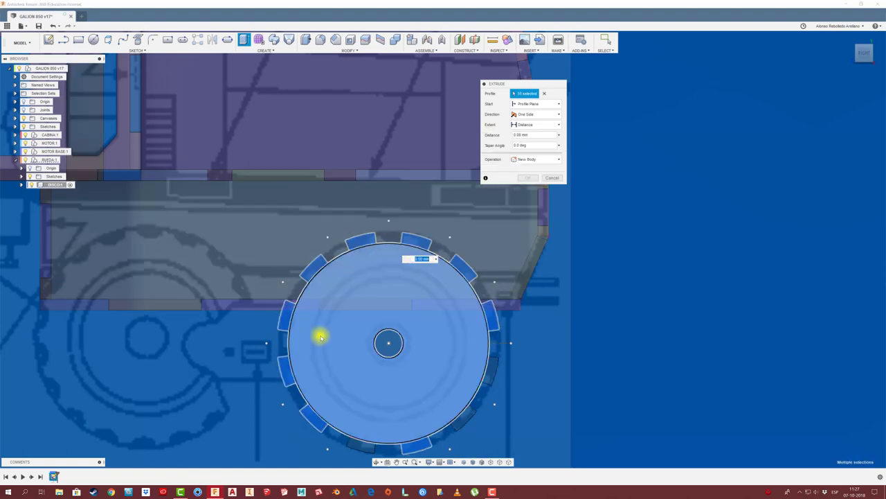
left_click(315, 325)
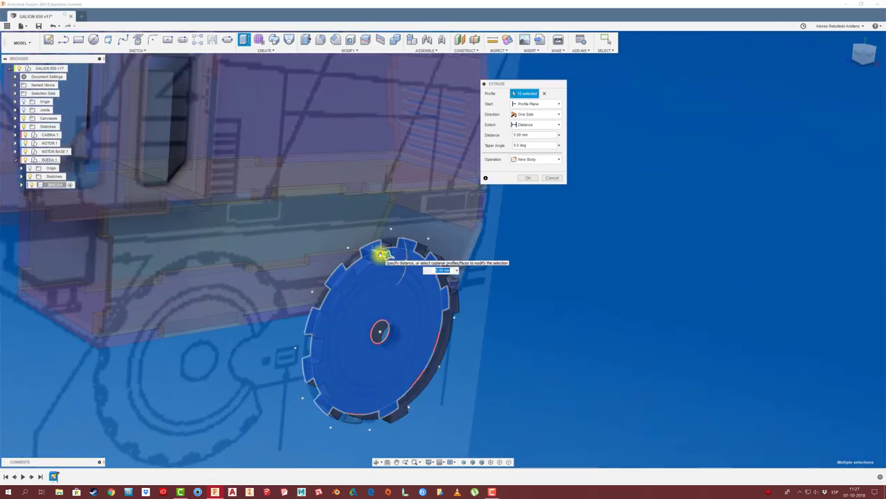
type("3")
key("Return")
middle_click_drag(520, 279, 456, 388, "shift")
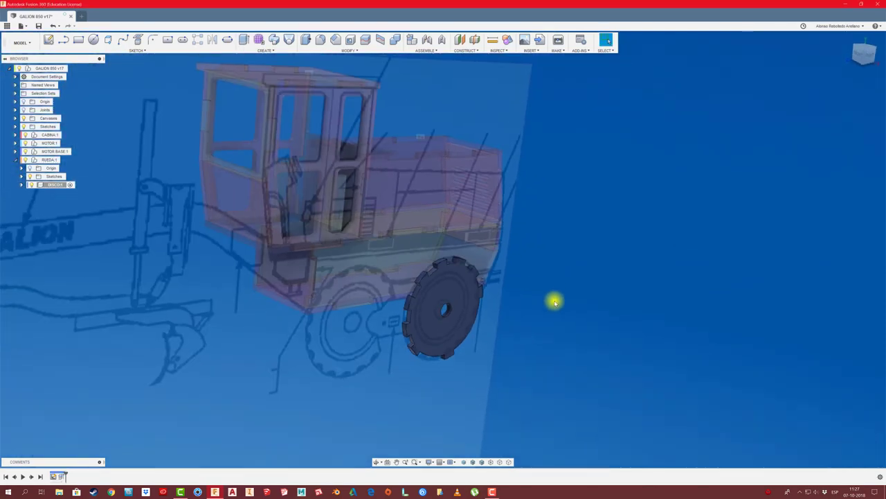
left_click(456, 388)
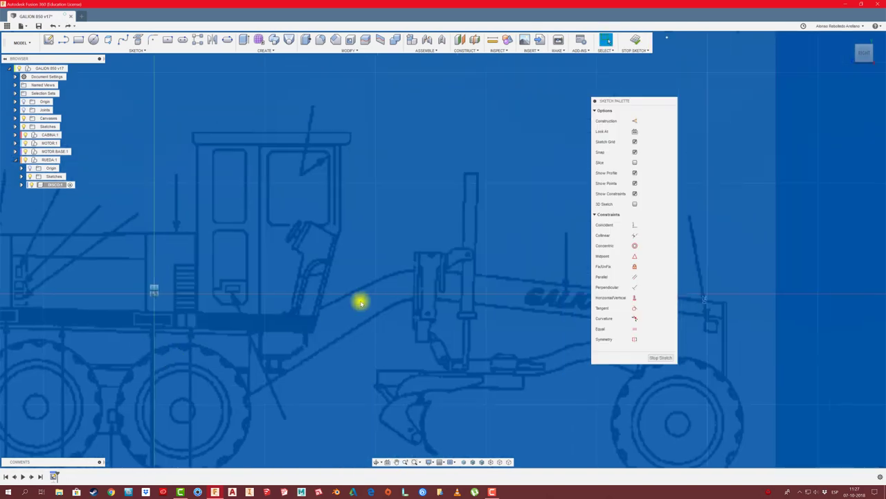
Extrude the wheel, toothed ring and six rim-tooth profiles into a 30 mm new body
key("e")
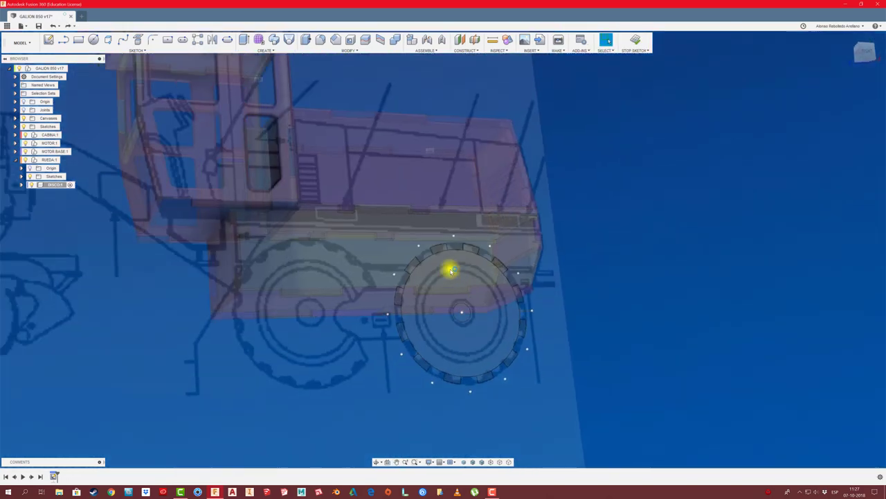
left_click(419, 273)
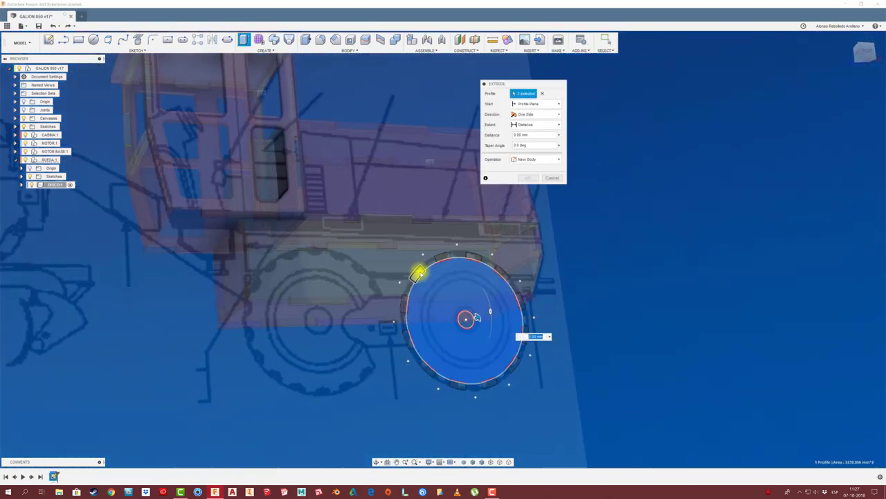
left_click(473, 379)
left_click(520, 302)
left_click(514, 365)
left_click(516, 322)
left_click(504, 275)
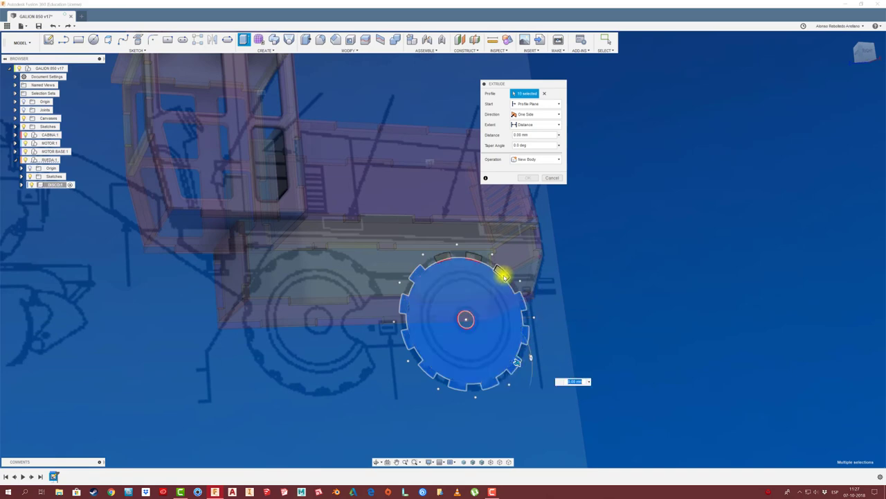
left_click(448, 255)
left_click(476, 271)
type("3")
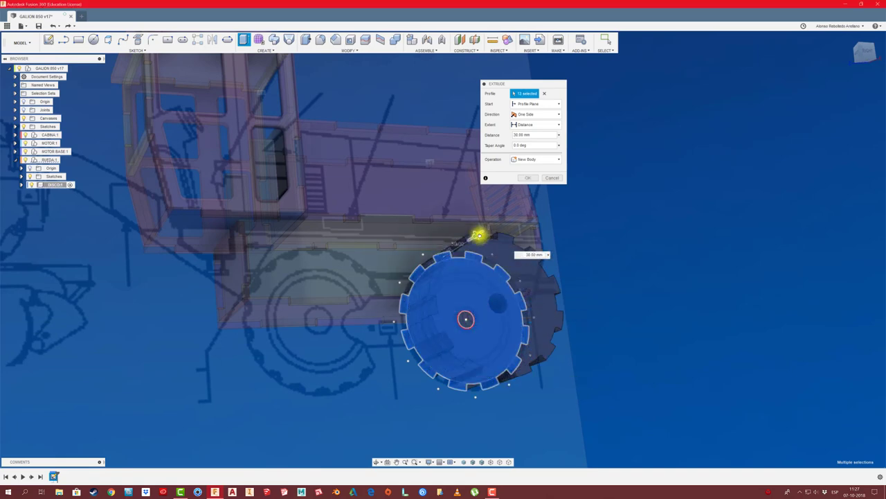
left_click(529, 177)
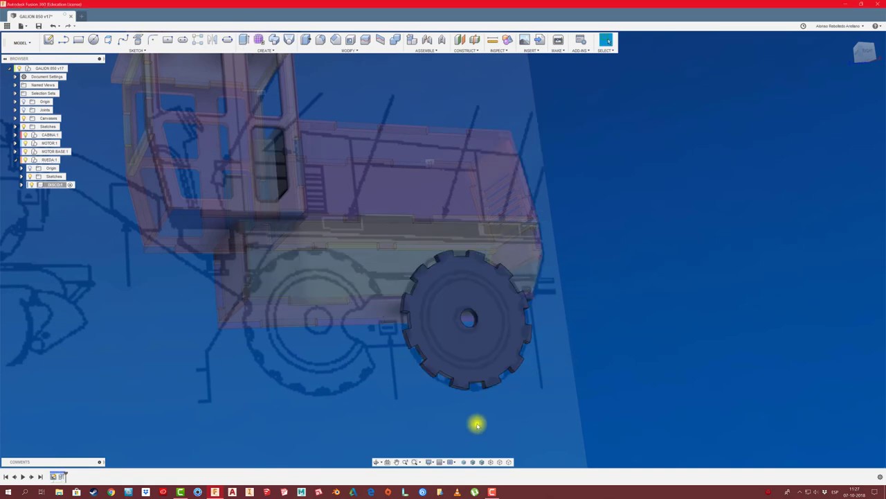
mouse_move(478, 421)
middle_mouse_down("shift")
mouse_move(275, 386)
mouse_move(185, 302)
mouse_move(298, 284)
middle_mouse_up("shift")
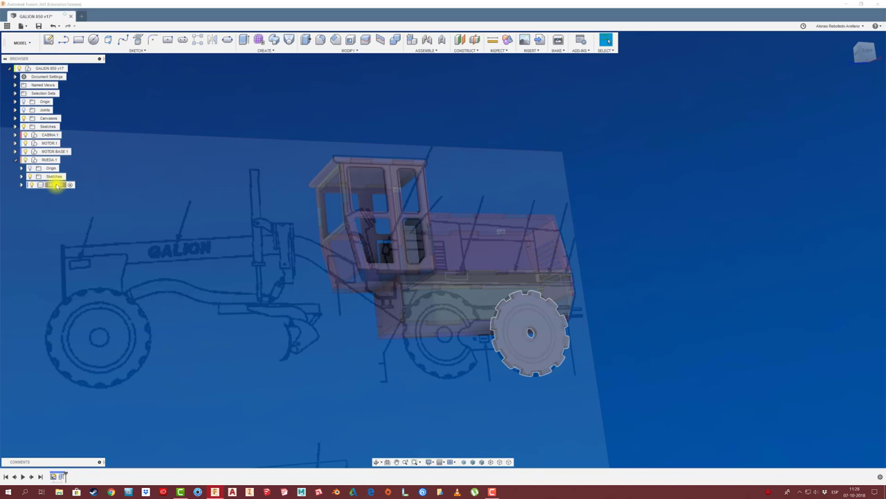
Select DISCO:1 in the Browser and bring up its context menu
left_click(57, 185)
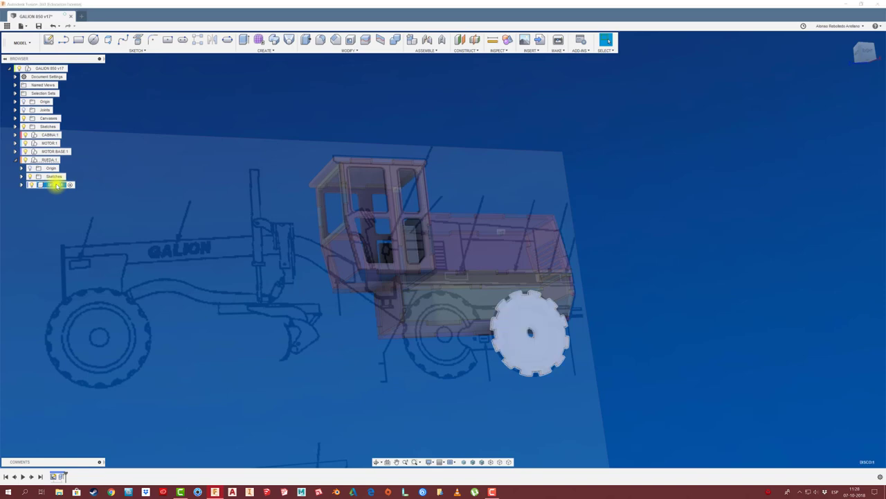
right_click(56, 184)
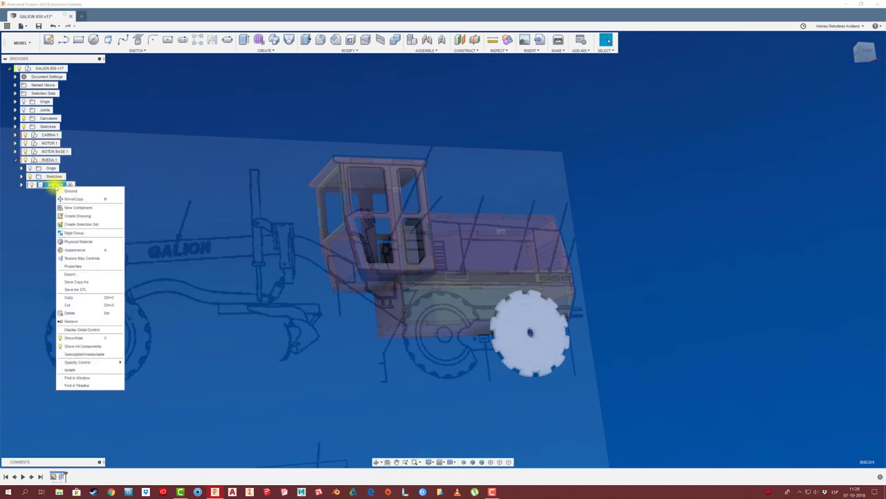
Paste a copy of DISCO:1 into the activated RUEDA:1 component as DISCO:2, offset beside it
left_click(68, 302)
left_click(54, 161)
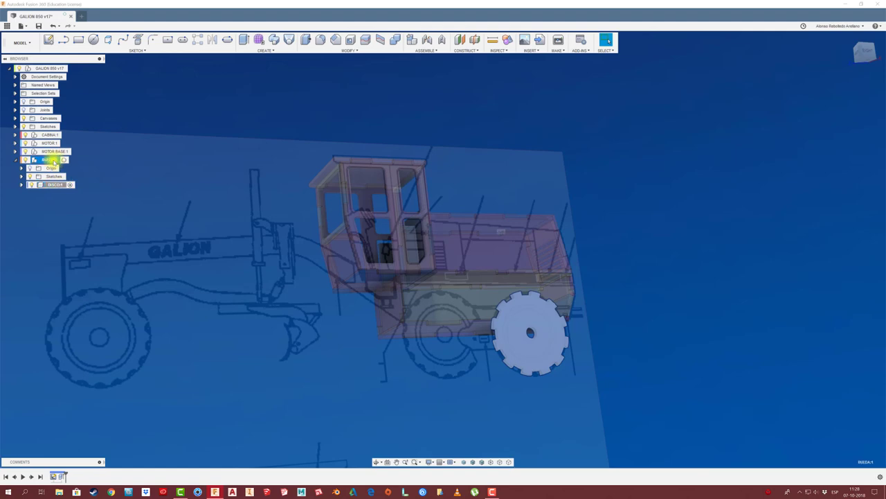
right_click(54, 162)
left_click(67, 295)
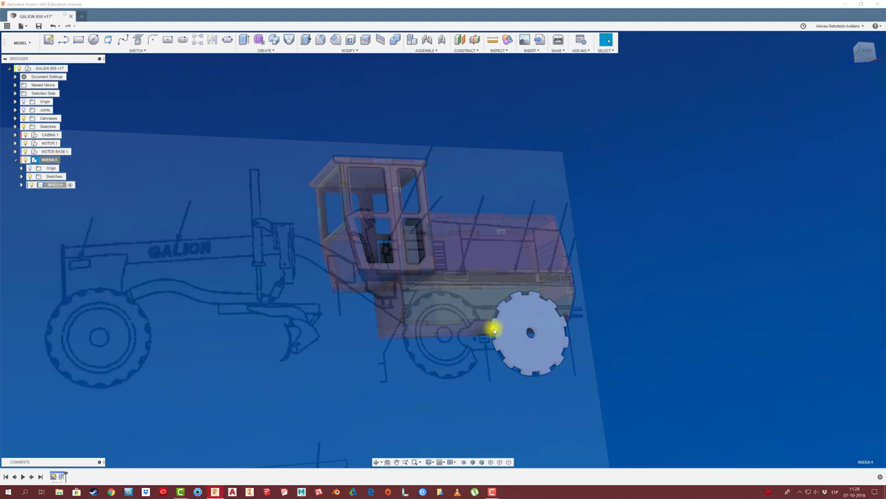
key("ctrl+v")
left_click_drag(540, 328, 595, 320)
left_click(534, 221)
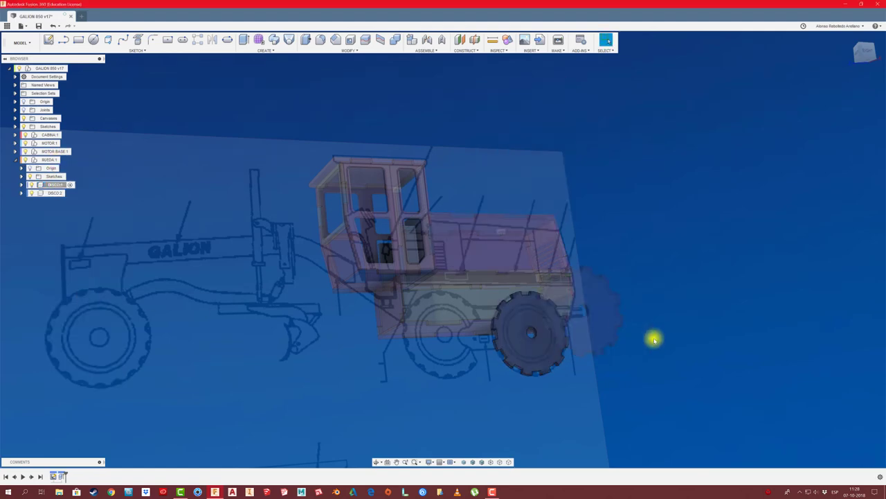
Activate the top-level GALION 850 component, hide the blueprint canvas, and start a Joint
middle_click_drag(654, 339, 495, 327, "shift")
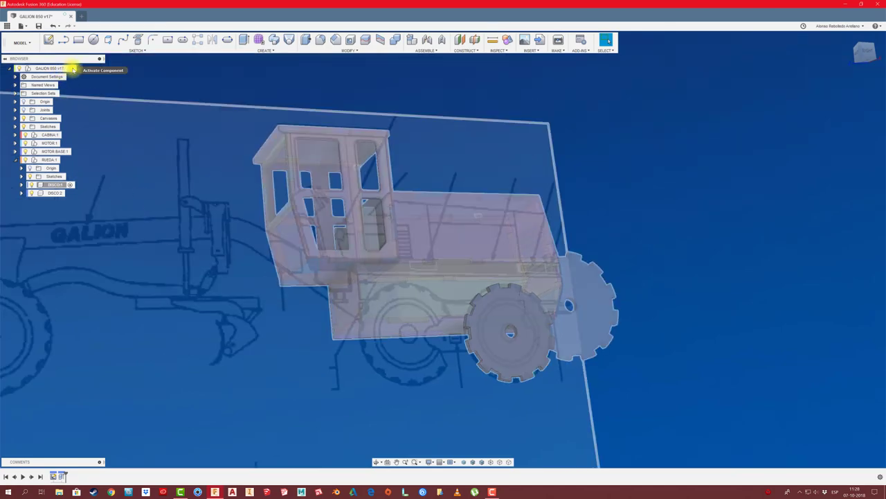
left_click(73, 69)
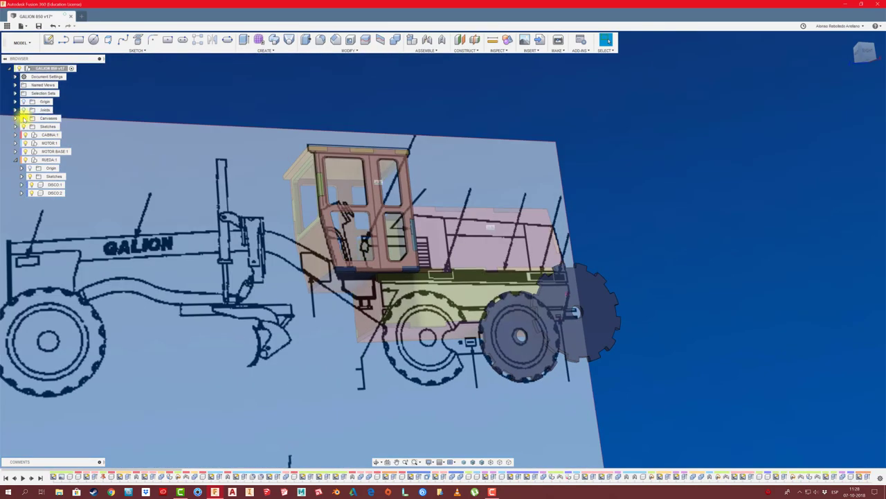
left_click(24, 118)
middle_click_drag(568, 332, 641, 357, "shift")
key("j")
scroll(567, 289, "up", 3)
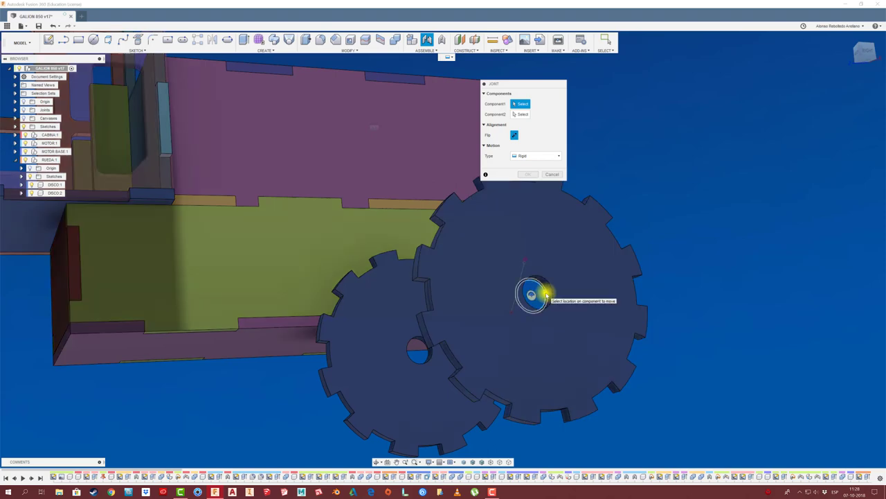
Joint DISCO:2 to DISCO:1 at their centre holes, rotated 15 degrees
left_click(531, 293)
left_click(420, 354)
left_click(528, 227)
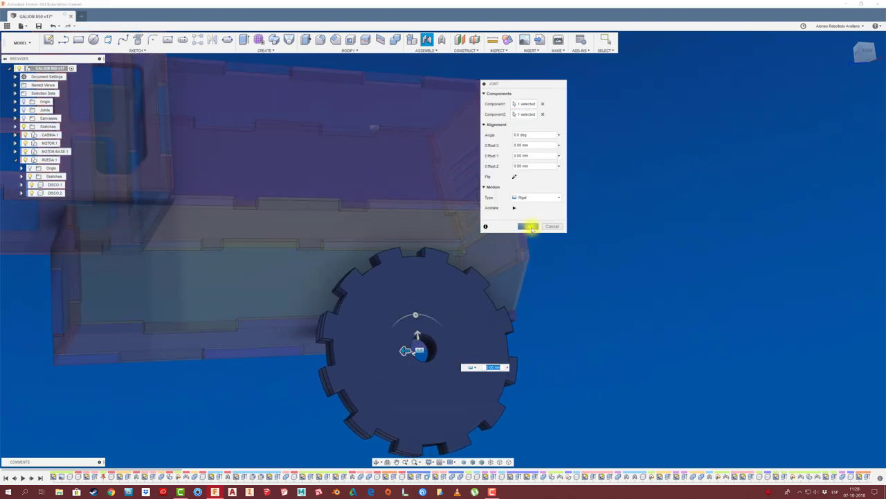
left_click_drag(418, 317, 425, 315)
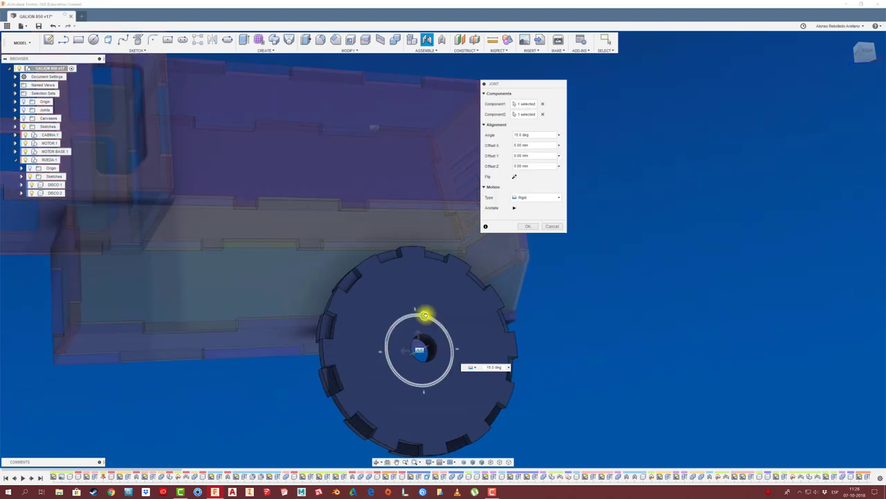
left_click(530, 226)
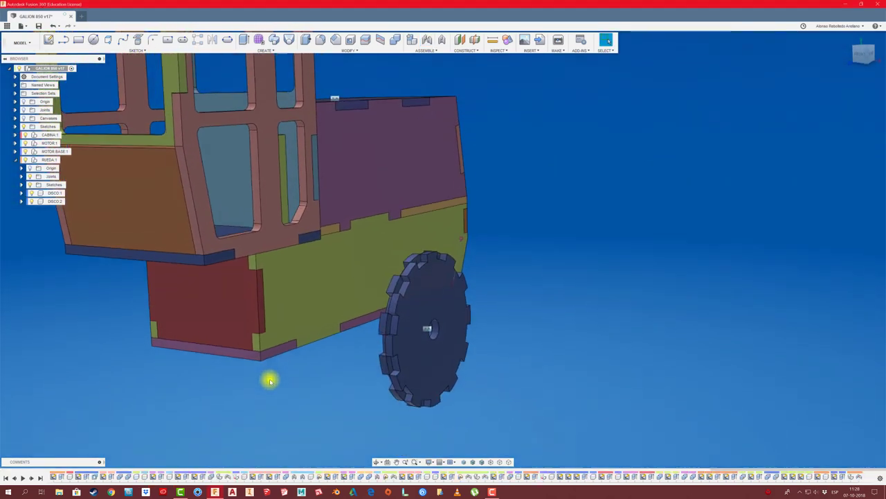
Paste DISCO:1 as DISCO:3 and joint its centre hole to the first disc at -15 degrees
left_click(56, 192)
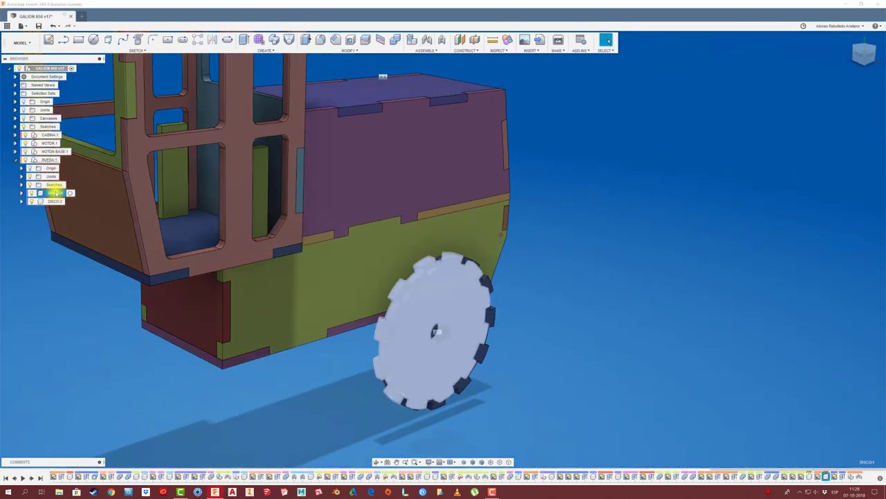
key("ctrl+c")
key("ctrl+v")
left_click_drag(478, 326, 530, 367)
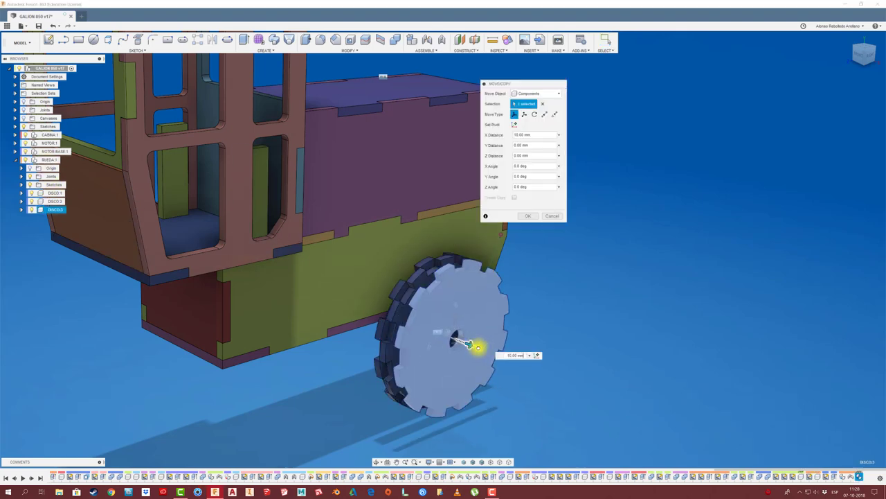
left_click(528, 216)
key("j")
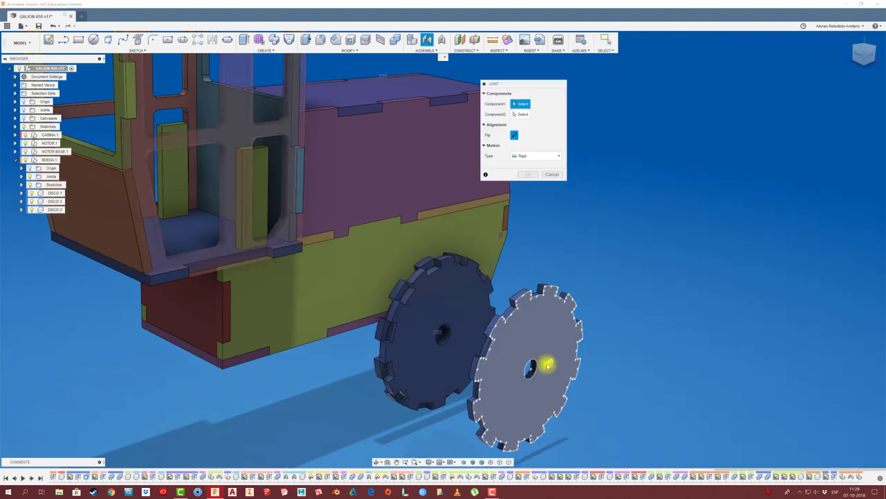
left_click(535, 361)
left_click(444, 338)
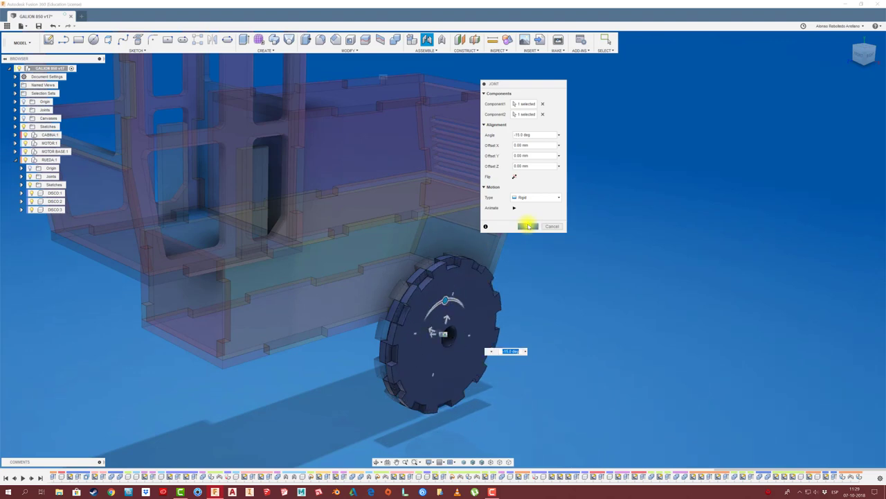
left_click(528, 226)
Cancel the move of the extra disc copy and delete DISCO:4
left_click(56, 209)
key("m")
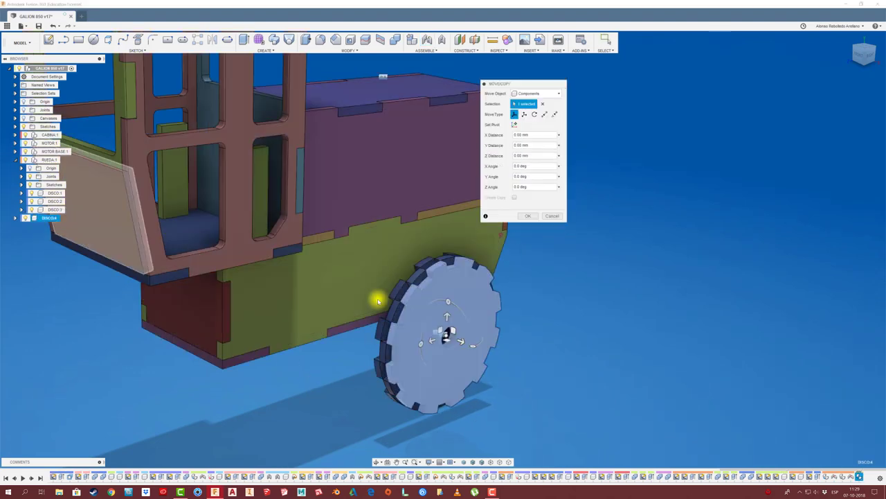
left_click_drag(462, 341, 504, 355)
left_click(552, 216)
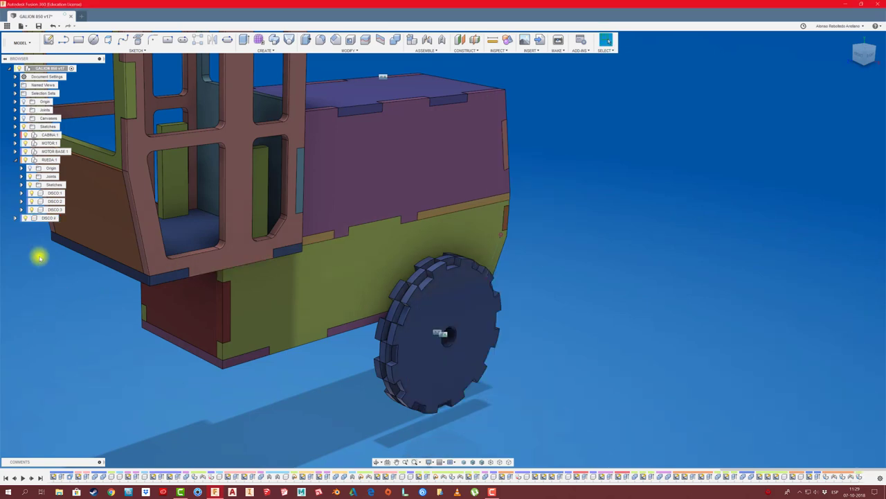
right_click(49, 217)
left_click(66, 346)
Paste DISCO:3 as DISCO:5, slide it outward and rotate it -10 degrees
left_click(47, 210)
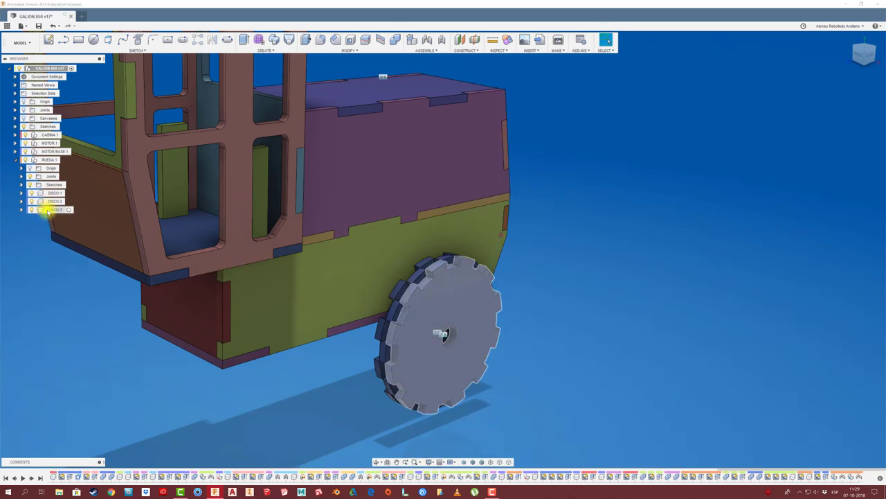
key("ctrl+c")
key("ctrl+v")
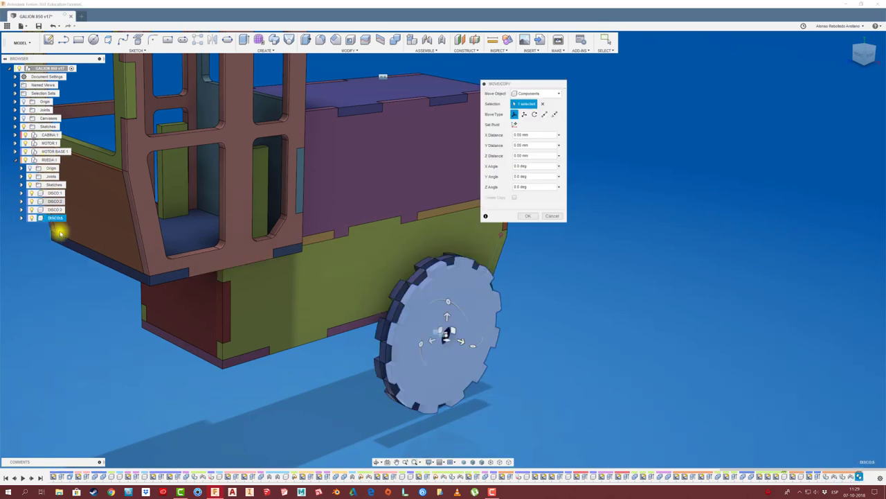
mouse_move(475, 330)
left_mouse_down()
mouse_move(481, 346)
mouse_move(459, 335)
mouse_move(488, 345)
left_mouse_up()
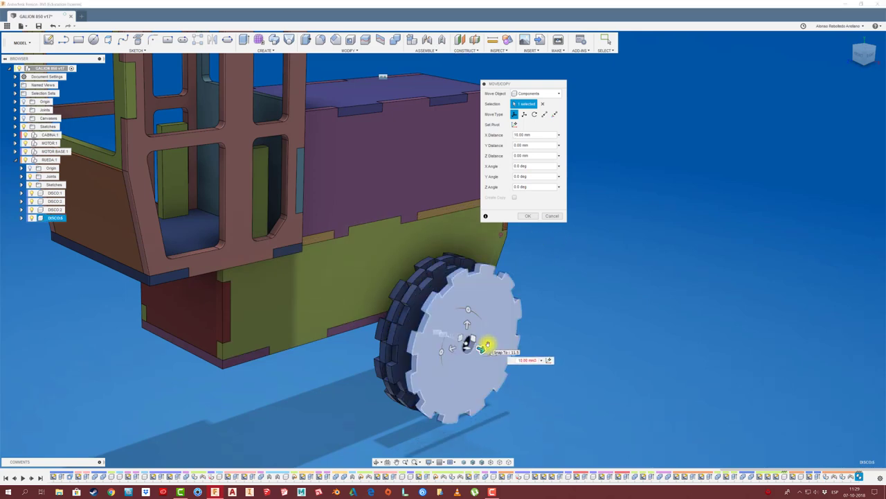
left_click_drag(498, 364, 429, 339)
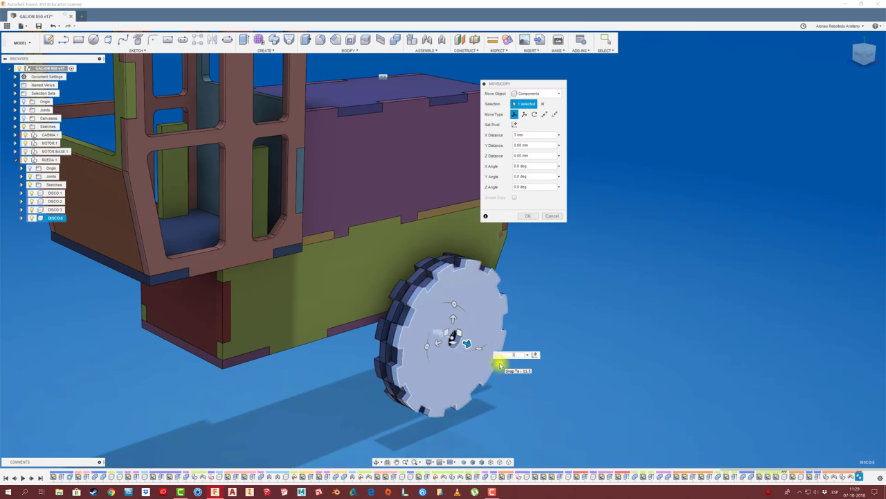
left_click(528, 215)
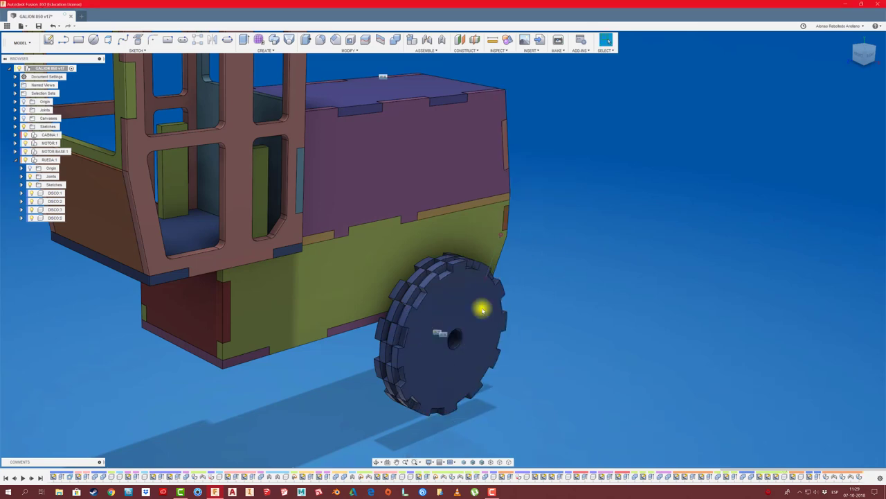
Start an as-built rigid joint, picking DISCO:5 and the wheel components
left_click(442, 40)
left_click(475, 242)
left_click(439, 265)
Confirm the rigid joint and create a new ANILLO component inside RUEDA:1
left_click(526, 143)
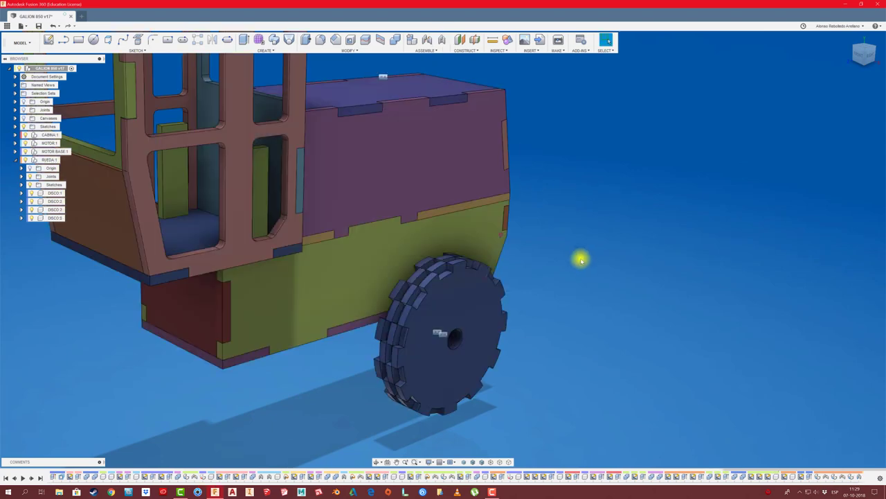
right_click(47, 160)
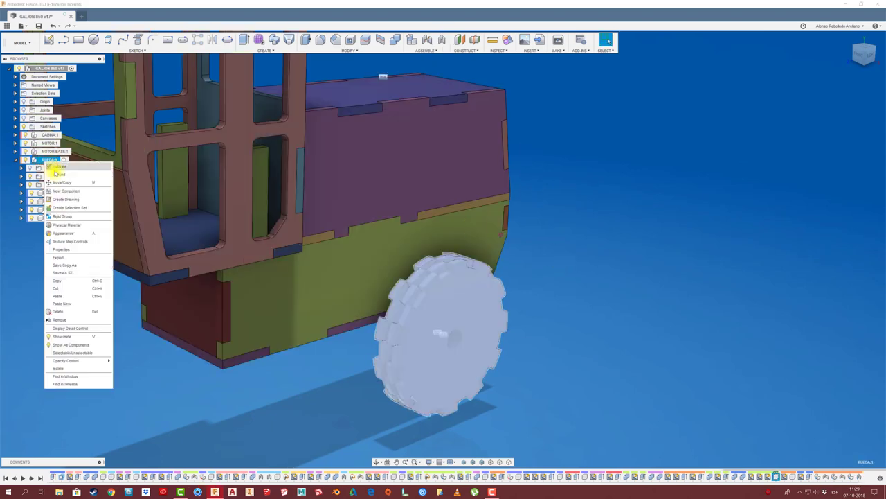
left_click(77, 191)
type("ANILLO:1")
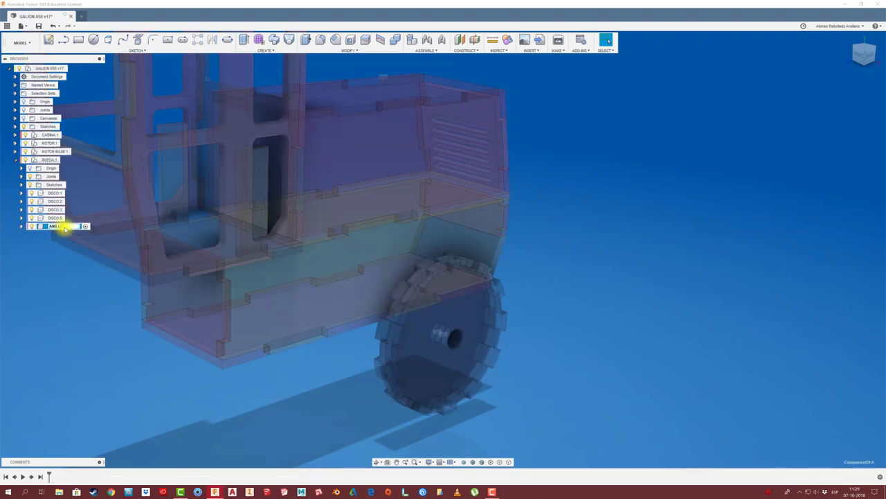
Sketch two concentric circles at the wheel centre on the wheel's front face
left_click(48, 40)
left_click(483, 318)
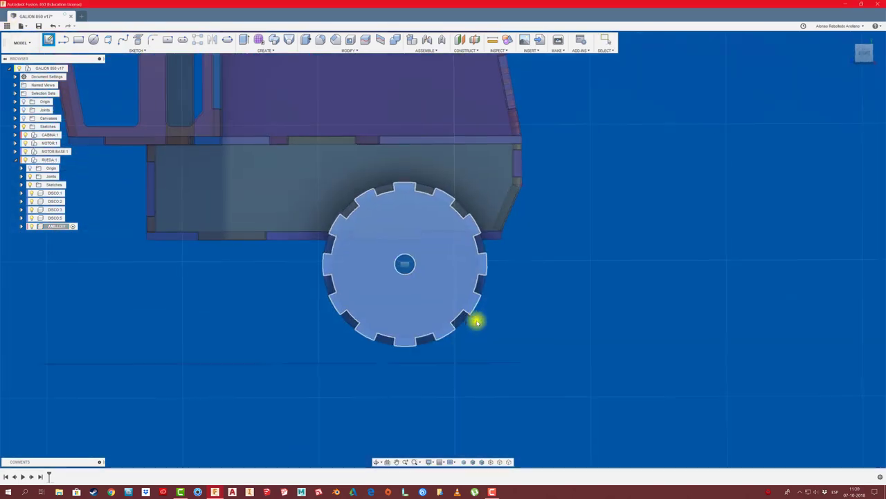
key("c")
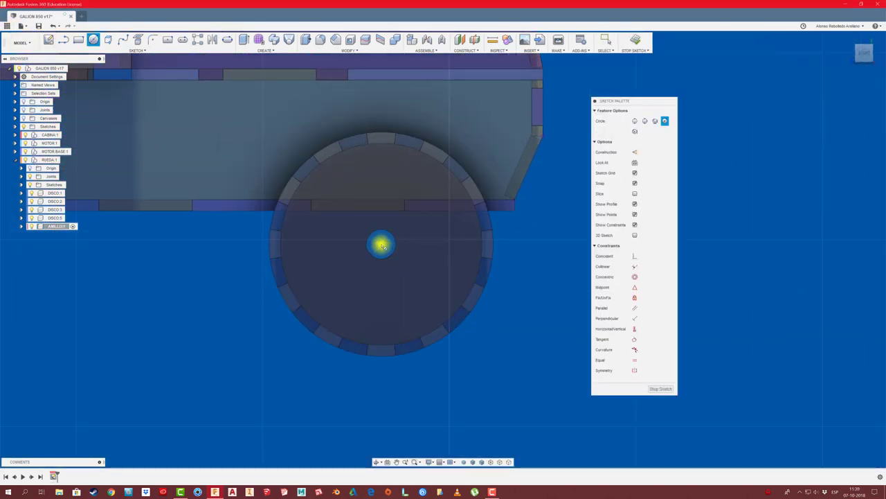
left_click(380, 243)
left_click(394, 235)
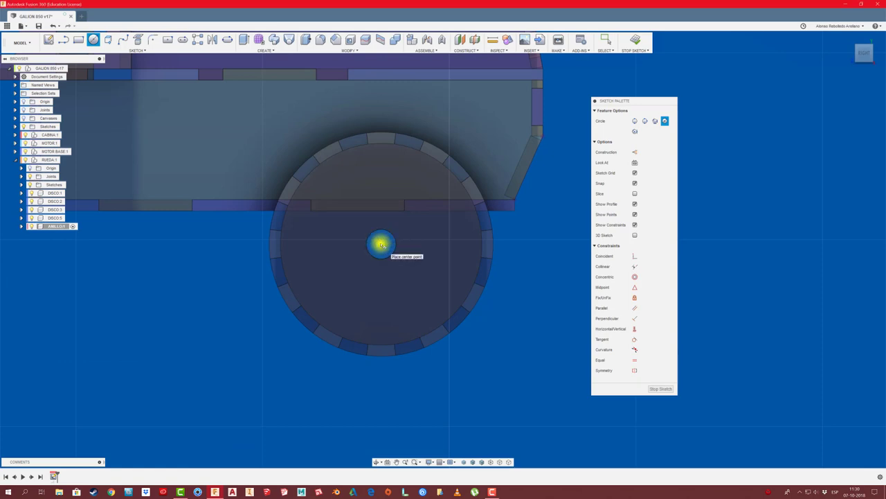
left_click(381, 244)
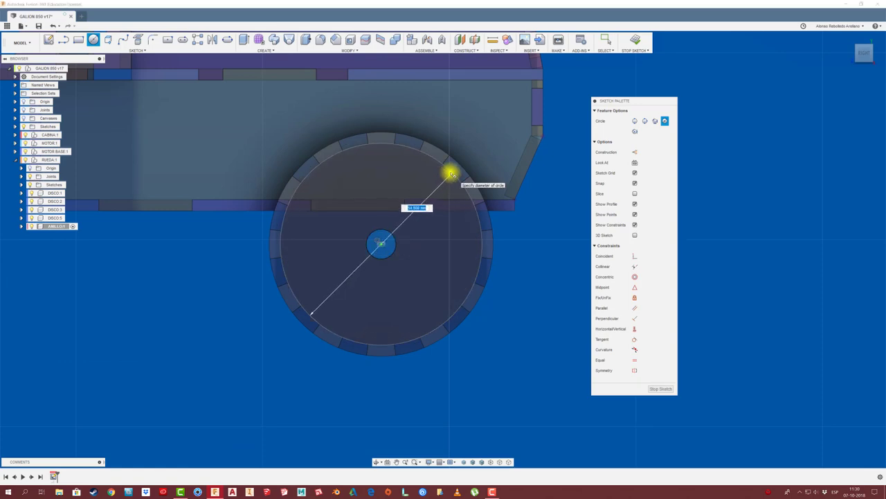
left_click(450, 174)
left_click(381, 243)
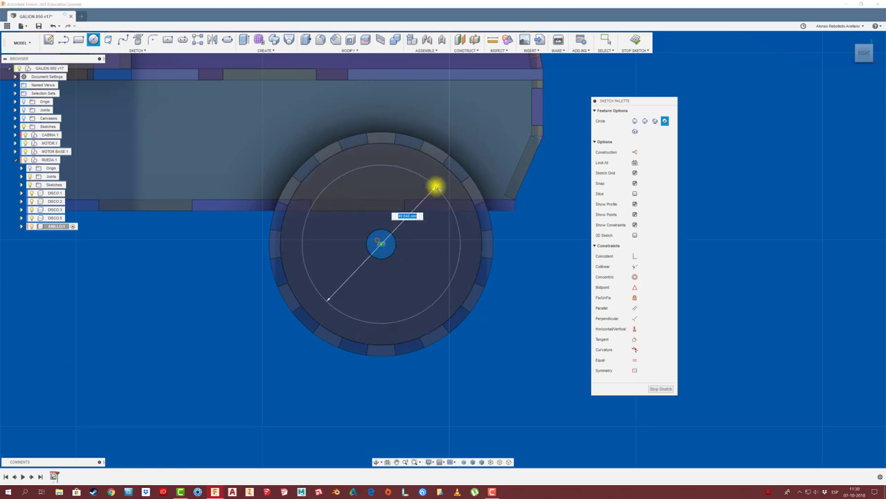
left_click(437, 184)
key("Escape")
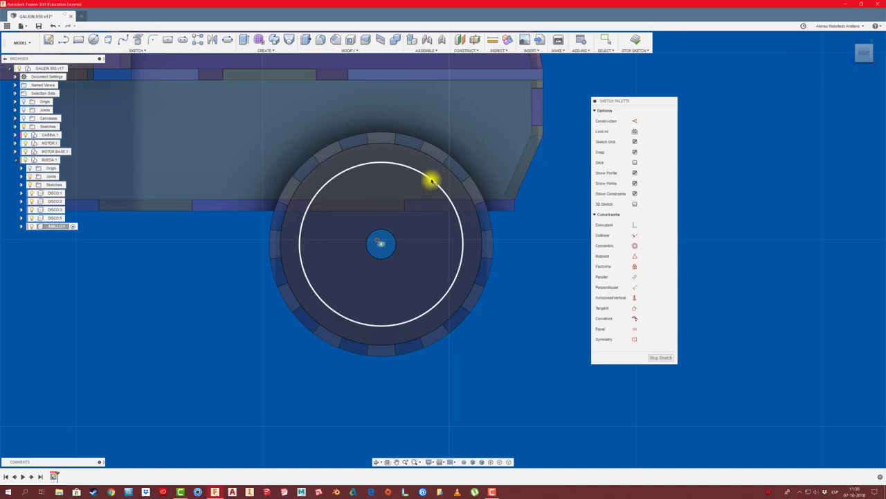
Dimension the ring width between the outer and inner circles
left_click(443, 168)
left_click(444, 165, "ctrl")
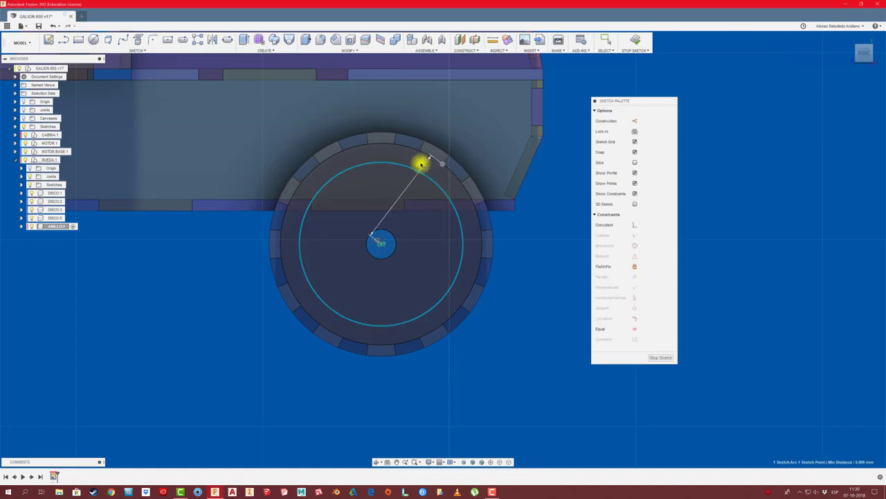
left_click(428, 193)
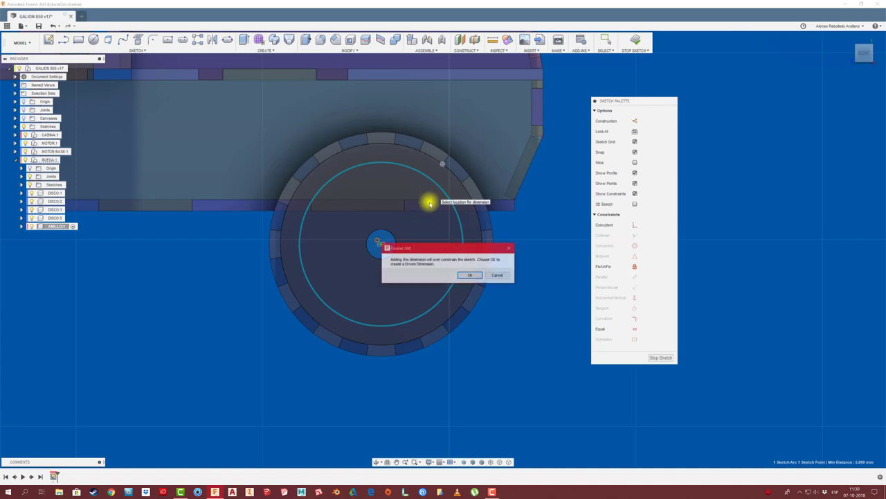
left_click(500, 277)
scroll(477, 231, "up", 3)
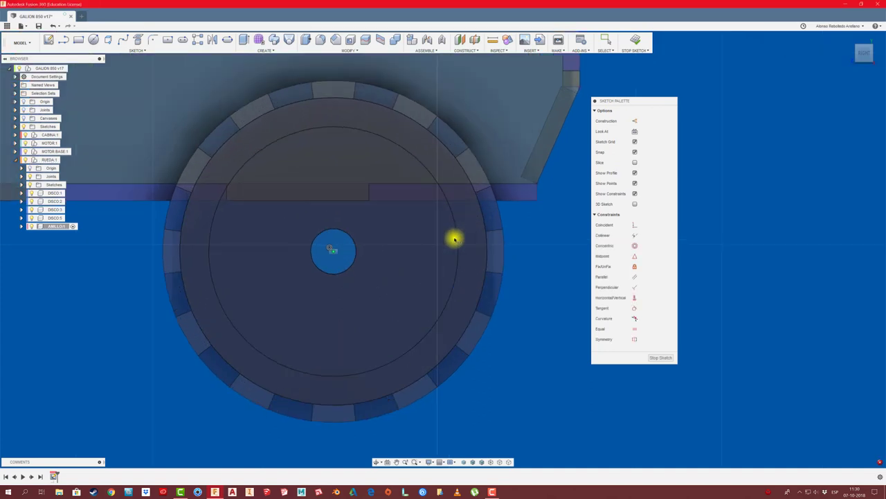
left_click(481, 213)
left_click(456, 223, "ctrl")
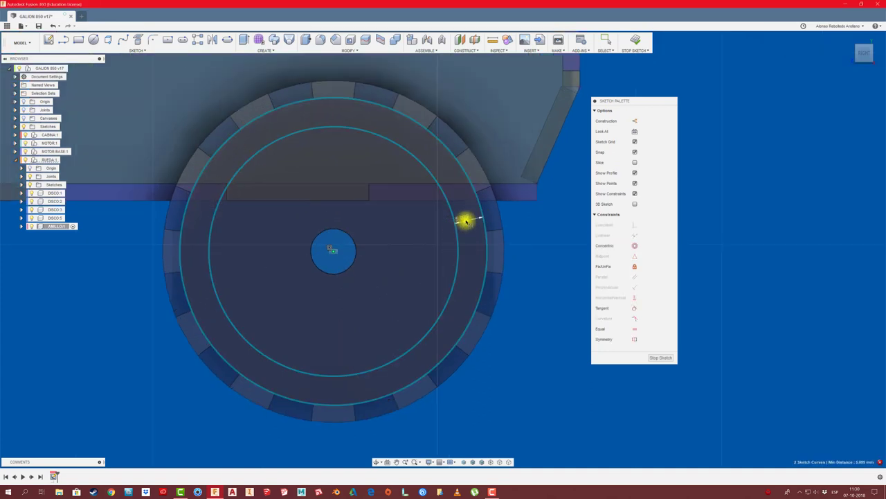
left_click(466, 220)
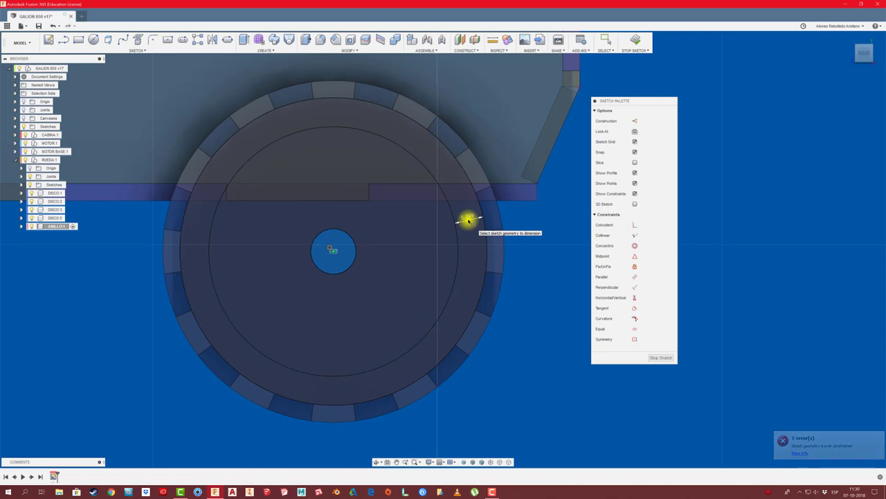
key("Escape")
left_click(468, 220)
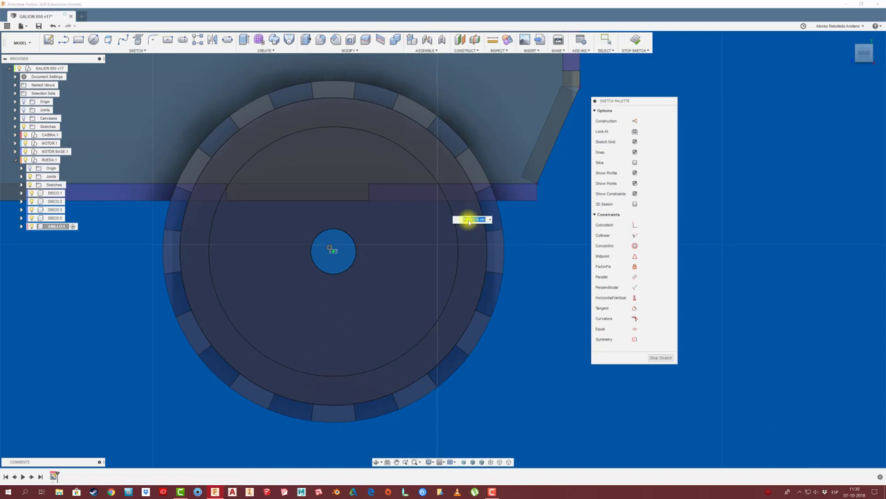
key("Return")
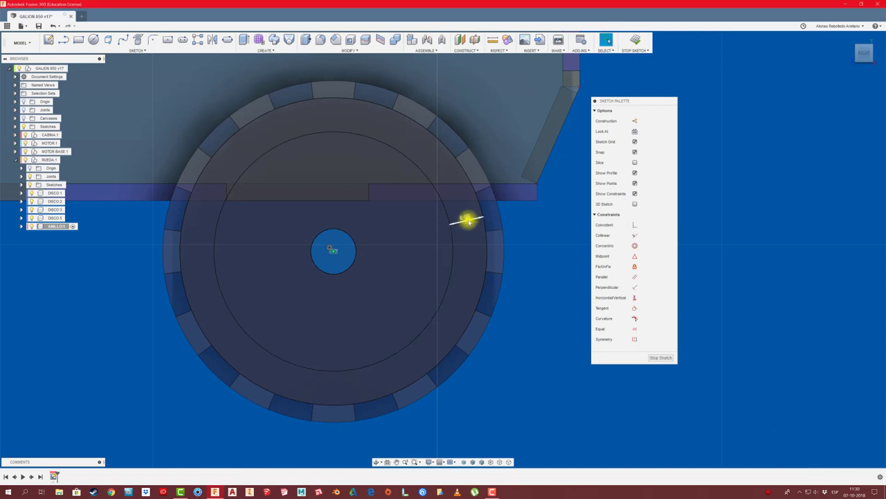
Extrude the ring profile into a solid ANILLO rim
key("e")
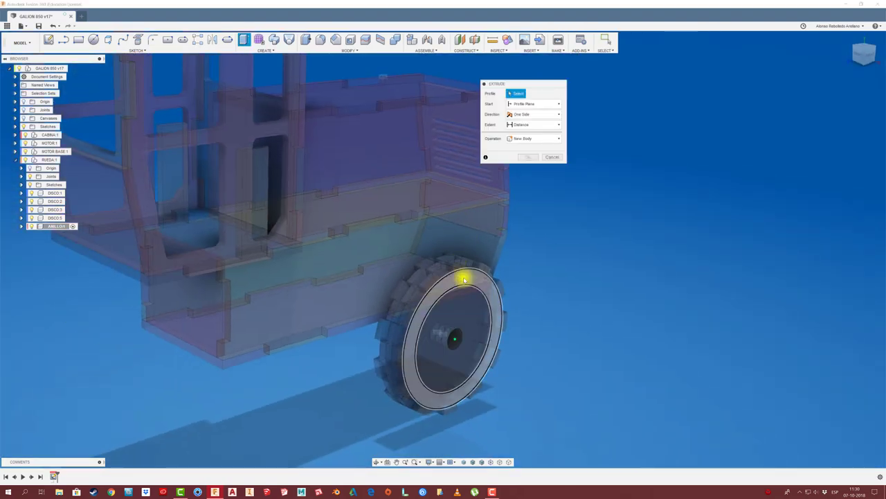
left_click(498, 326)
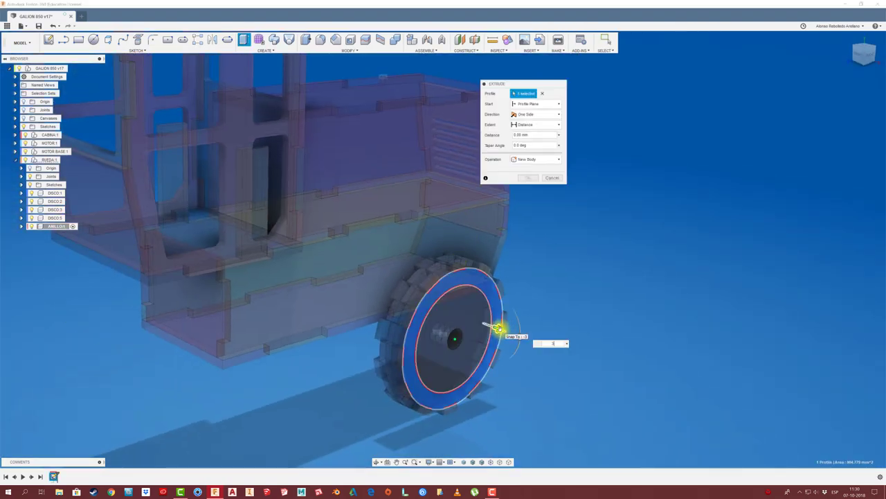
key("Return")
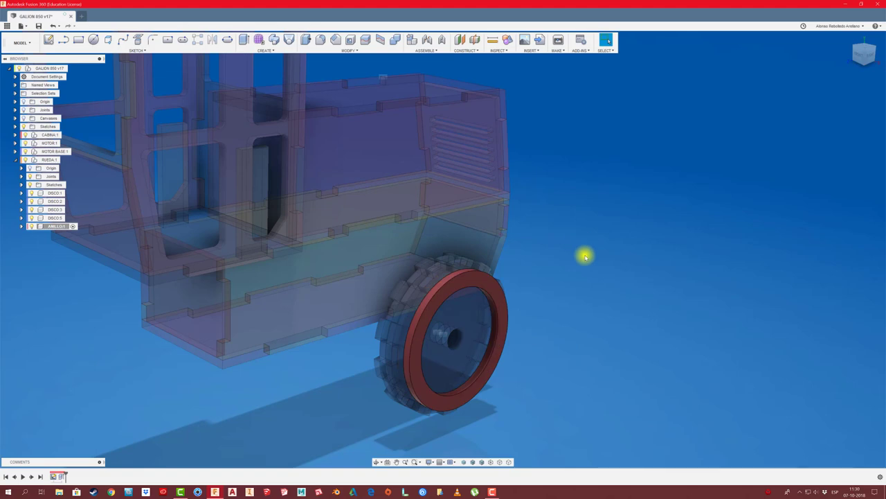
Activate GALION 850 and rigidly join the ring to the wheel disc with an as-built joint
left_click(65, 67)
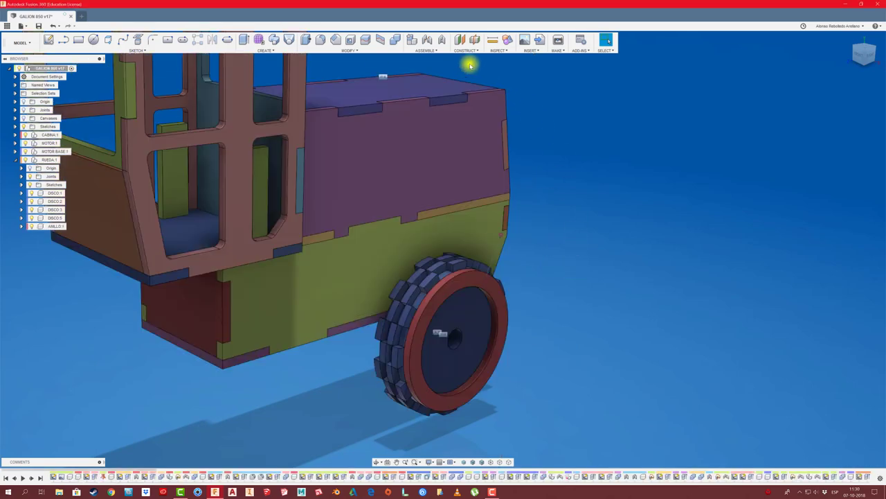
left_click(443, 41)
left_click(464, 284)
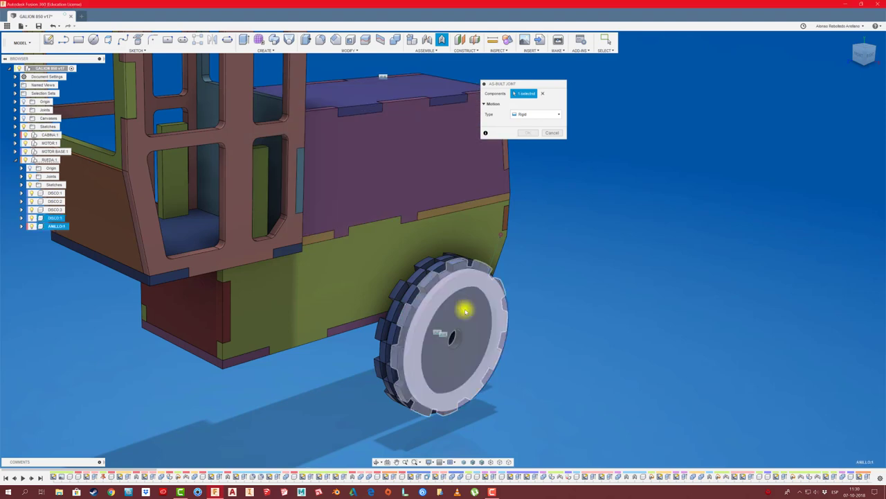
left_click(462, 309)
left_click(530, 143)
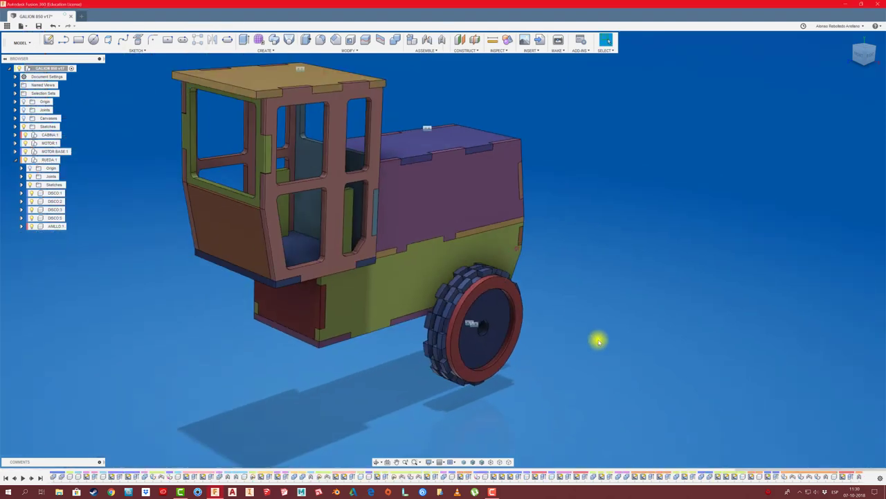
middle_click_drag(595, 334, 595, 335, "shift")
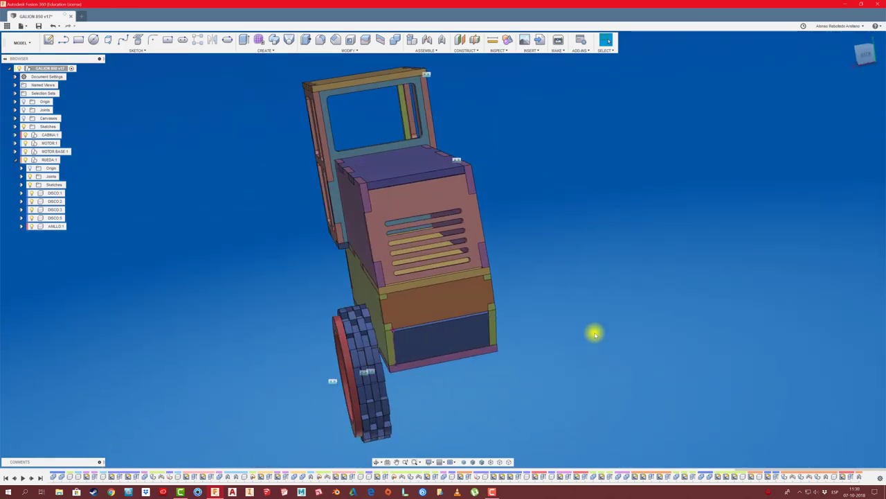
middle_click_drag(595, 334, 246, 278, "shift")
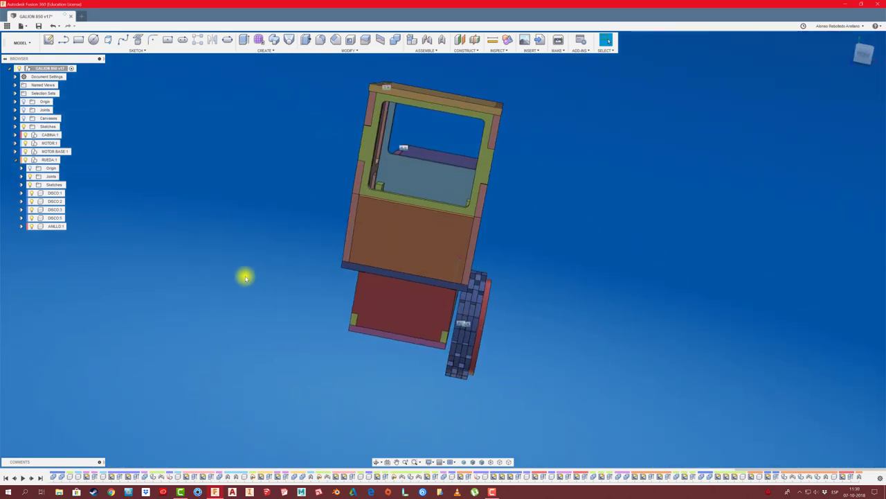